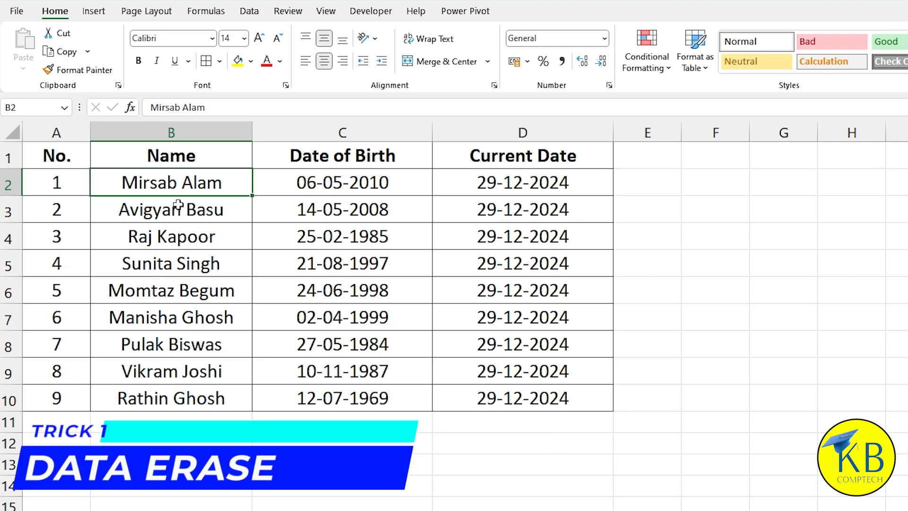
Erase the first seven names in B2:B8 with the fill handle and undo the erasure
mouse_move(174, 181)
left_mouse_down()
mouse_move(191, 340)
mouse_move(176, 345)
left_mouse_up()
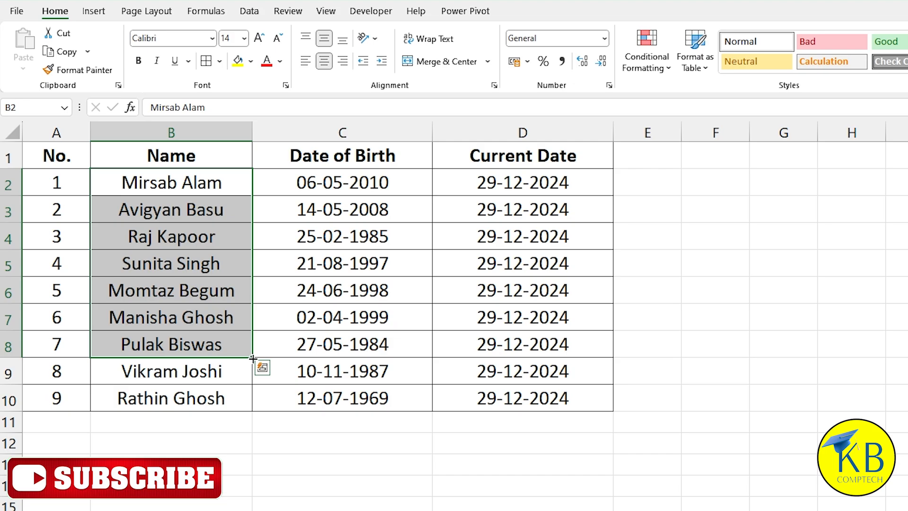
left_click_drag(253, 358, 242, 180)
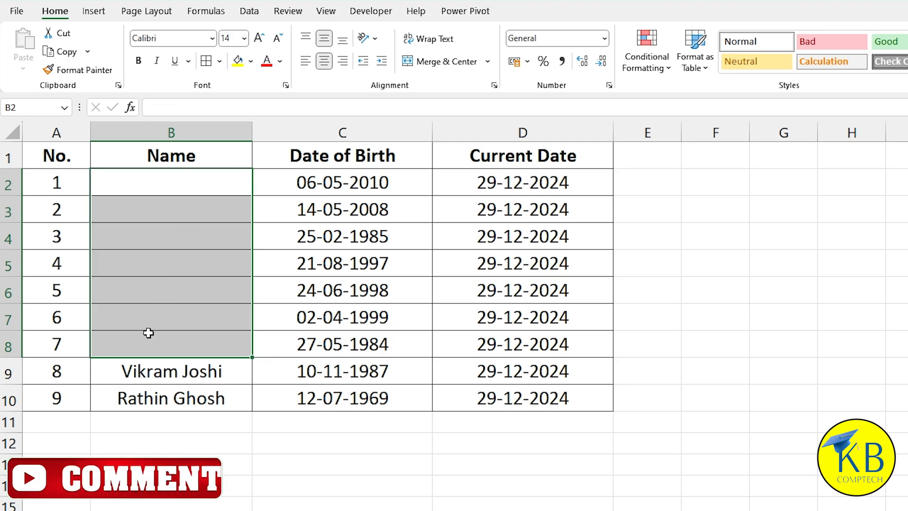
left_click(179, 206)
key("ctrl+z")
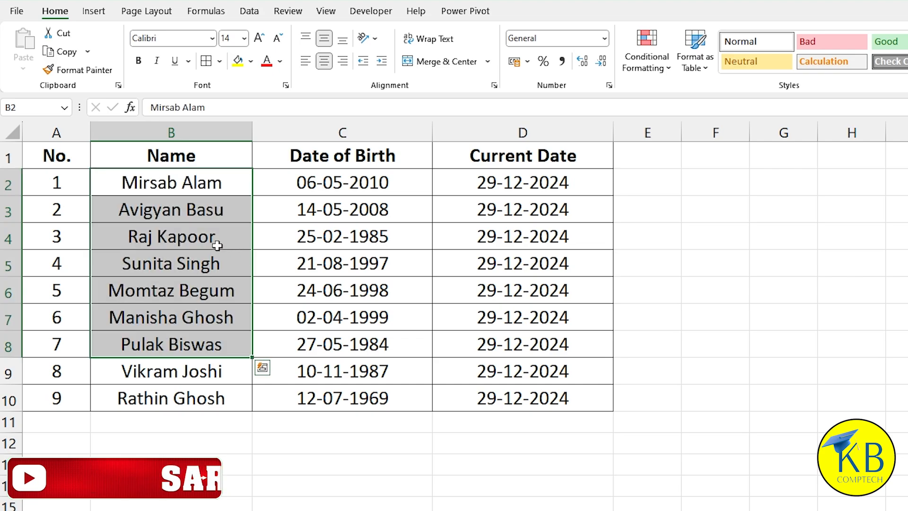
left_click(218, 241)
left_click(180, 184)
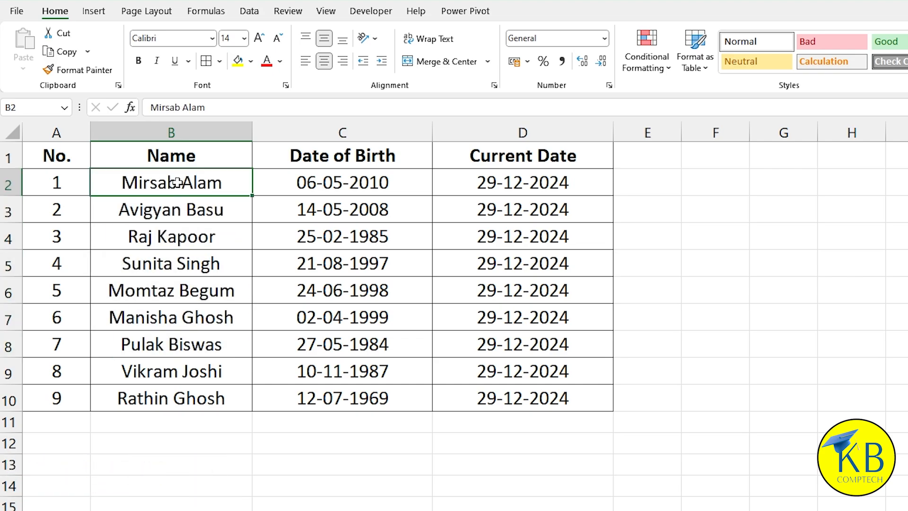
Repeat the fill-handle erasure on the names for numbers 1 to 7 and restore them
left_click_drag(177, 183, 184, 343)
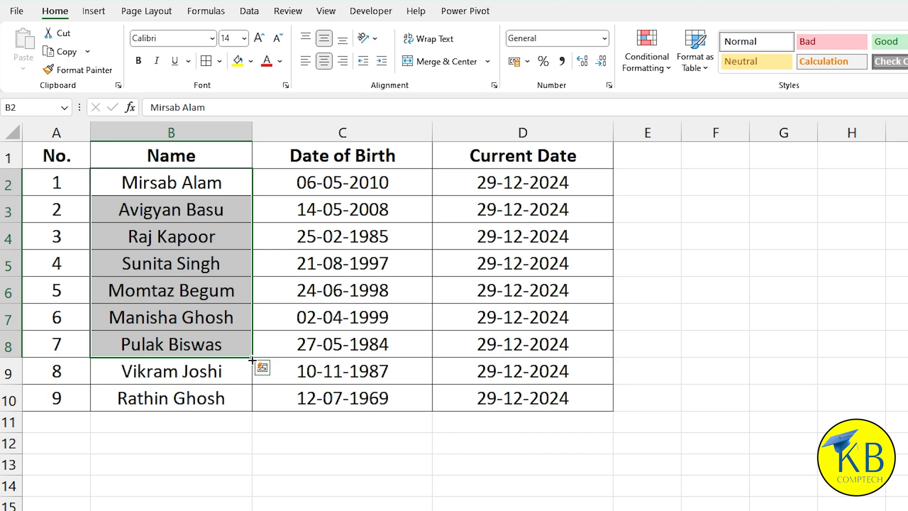
left_click_drag(252, 358, 246, 181)
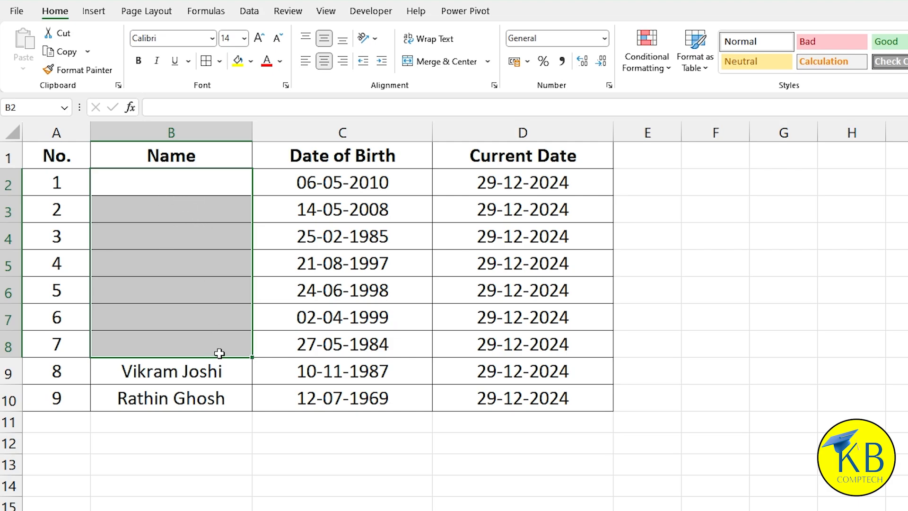
key("ctrl+z")
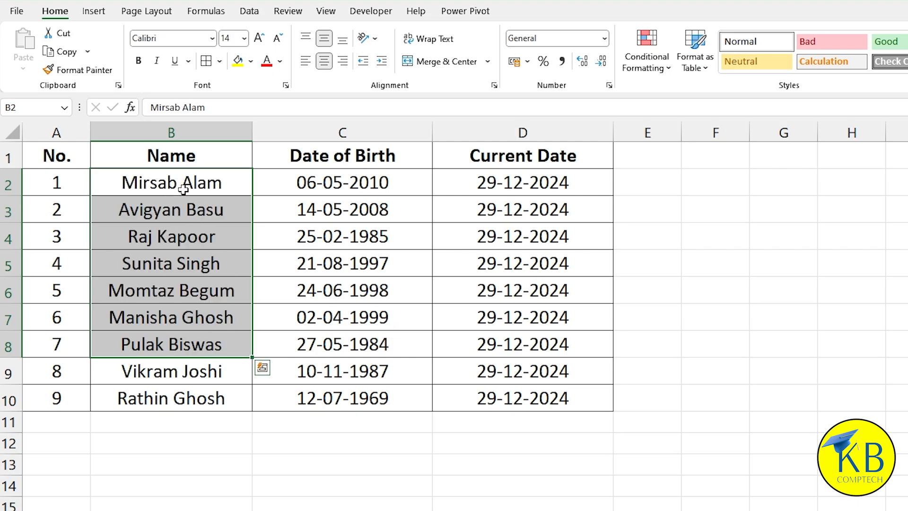
left_click(182, 190)
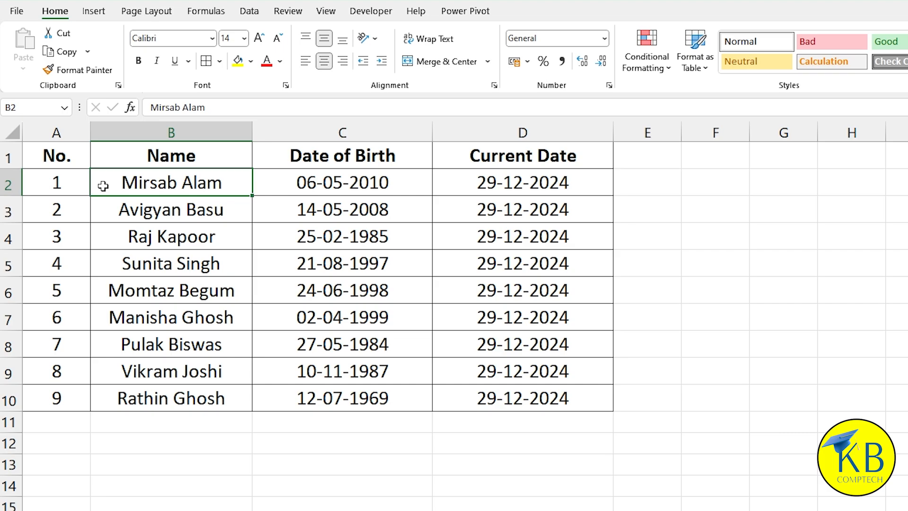
Try to erase the names and dates in B2:D5 with the fill handle
left_click_drag(187, 191, 526, 263)
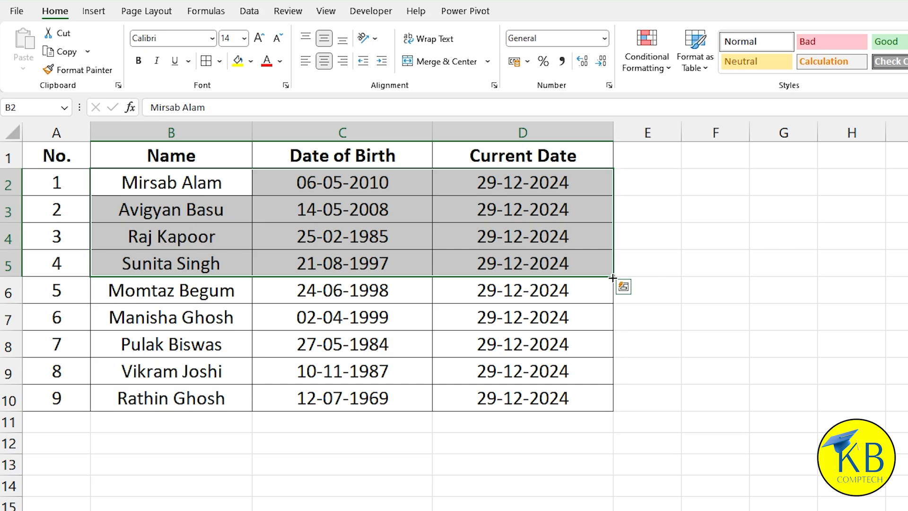
left_click_drag(612, 279, 324, 236)
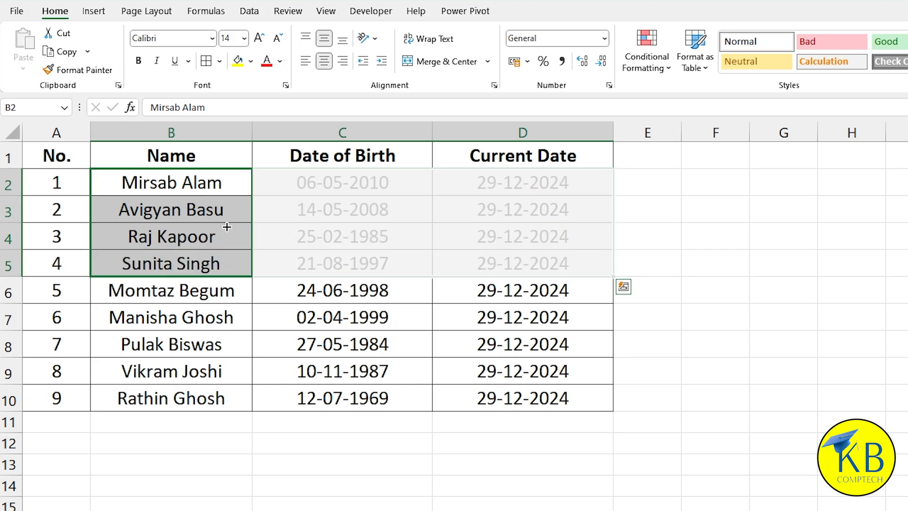
left_click_drag(227, 227, 133, 222)
left_click(189, 243)
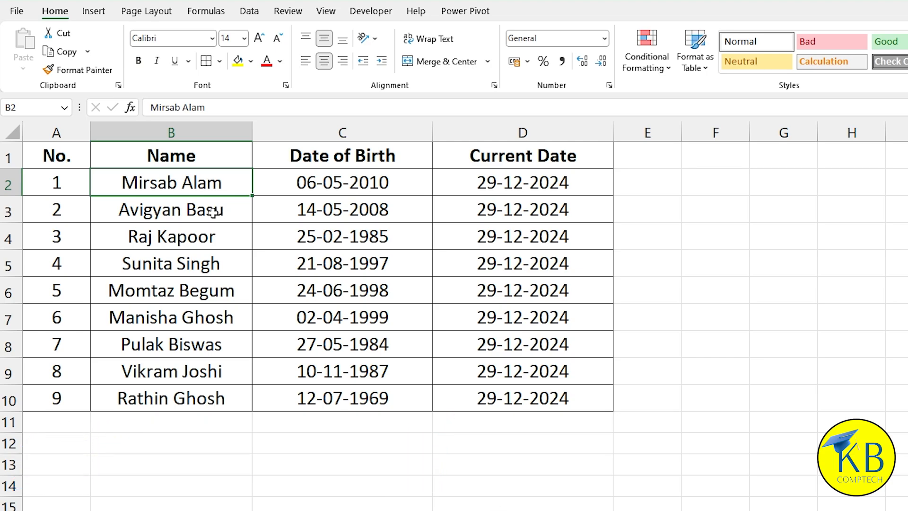
Cut the names in B2:B7, paste them at E2, and undo the move
left_click_drag(205, 191, 219, 317)
right_click(174, 201)
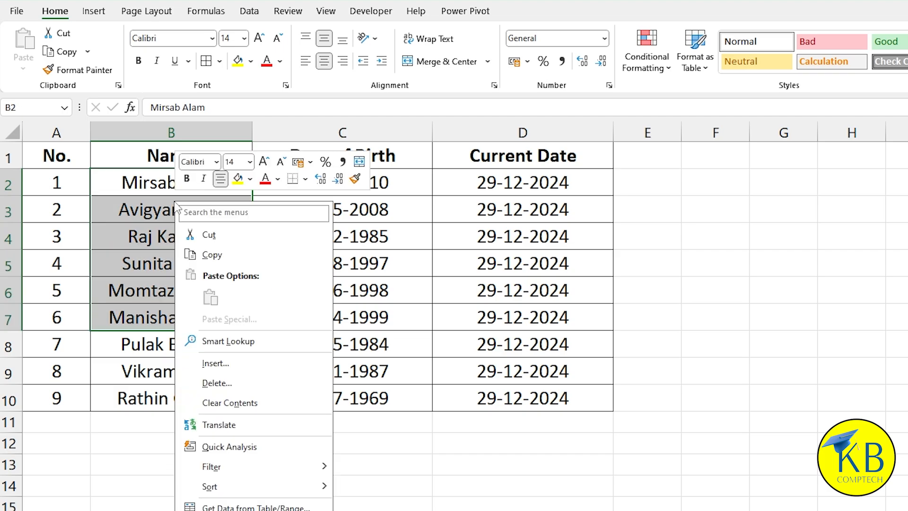
left_click(209, 235)
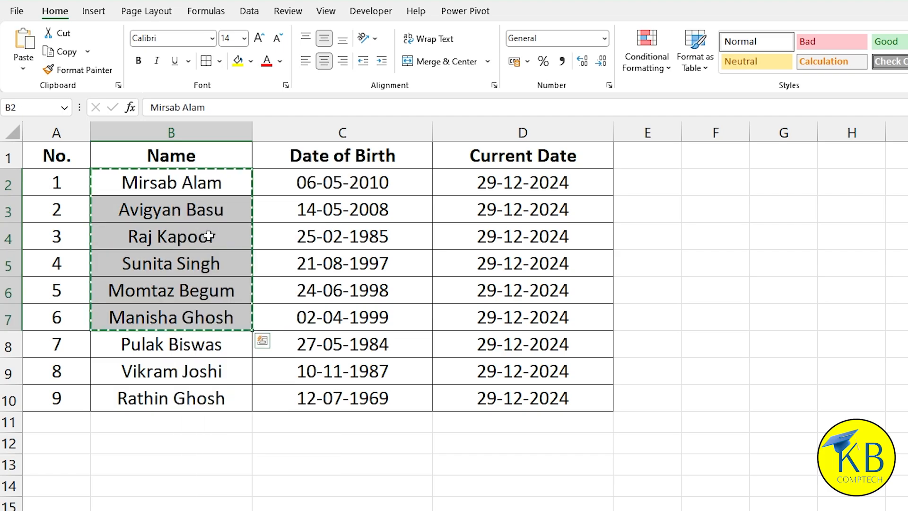
left_click(665, 181)
right_click(666, 182)
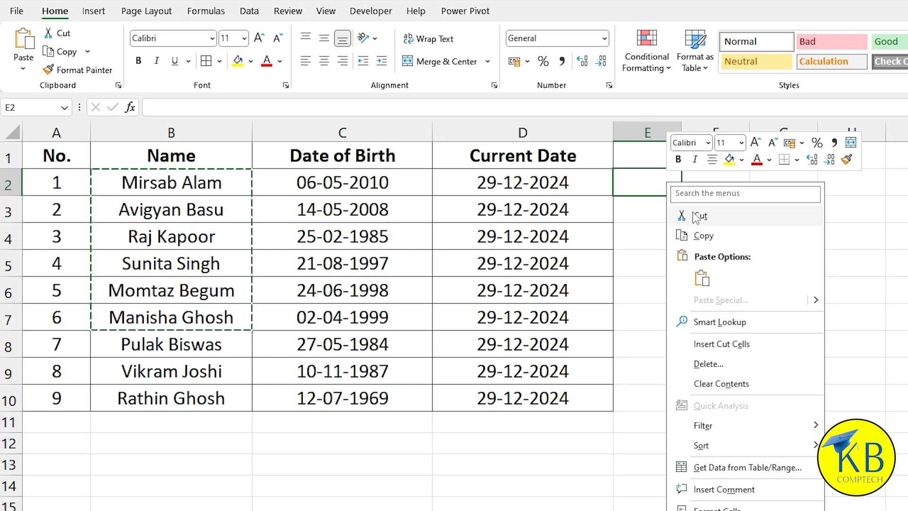
left_click(702, 279)
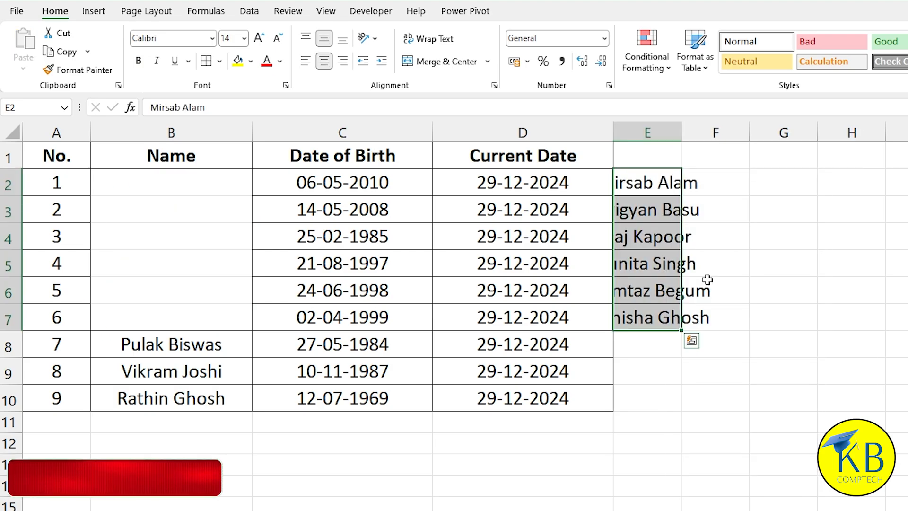
key("ctrl+z")
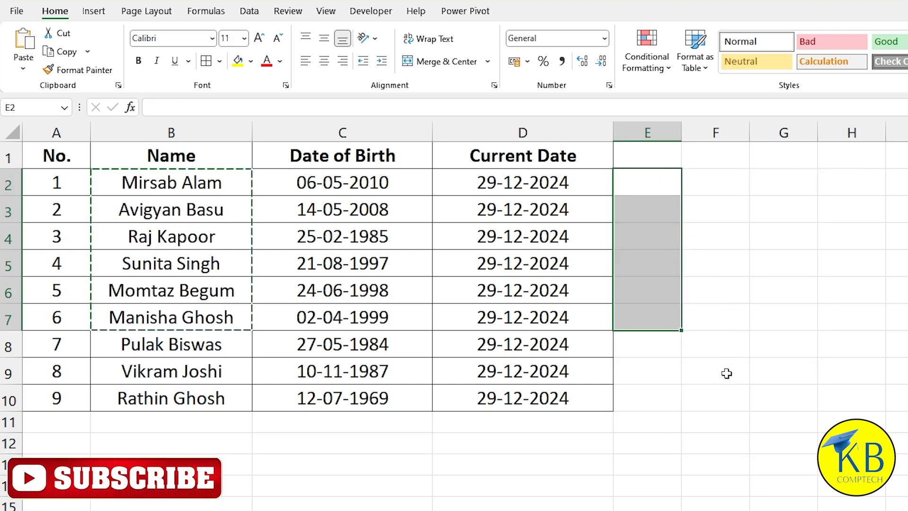
left_click(211, 179)
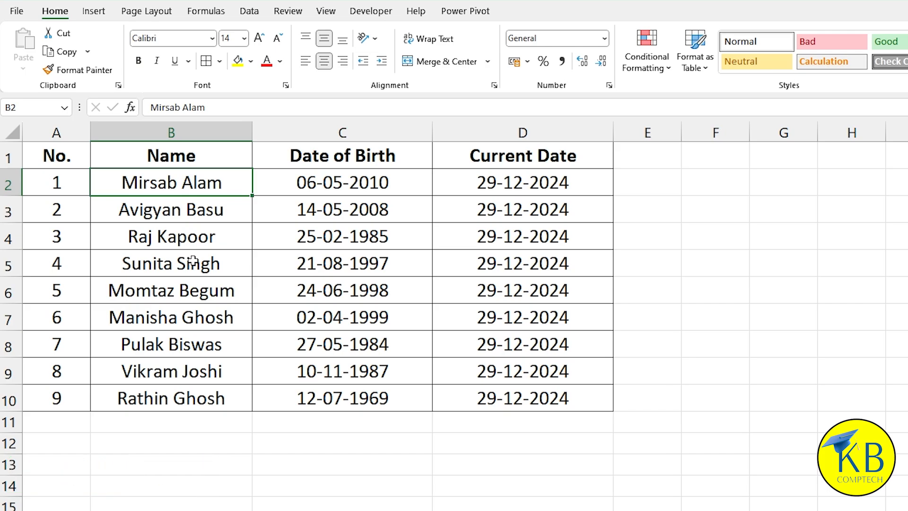
Move the names in B2:B6 directly to E2:E6 and widen column E to fit them
left_click_drag(184, 188, 188, 293)
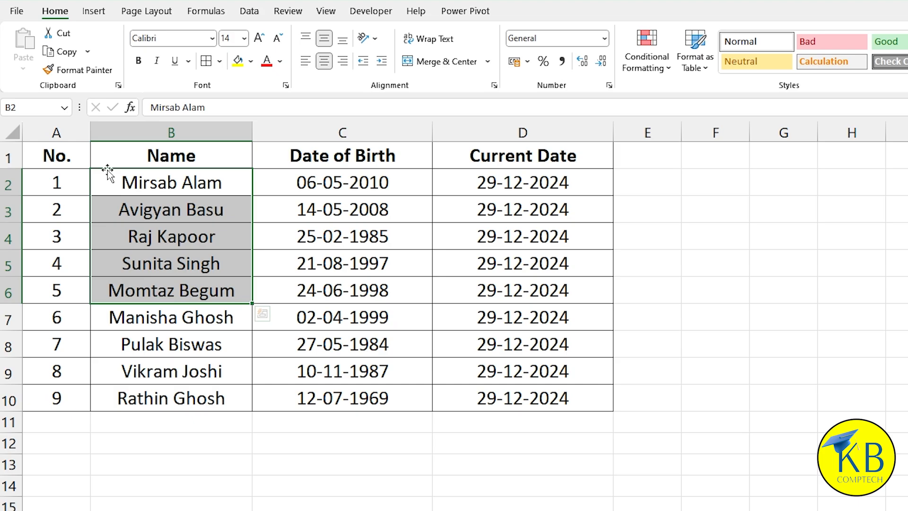
left_click_drag(108, 171, 663, 186)
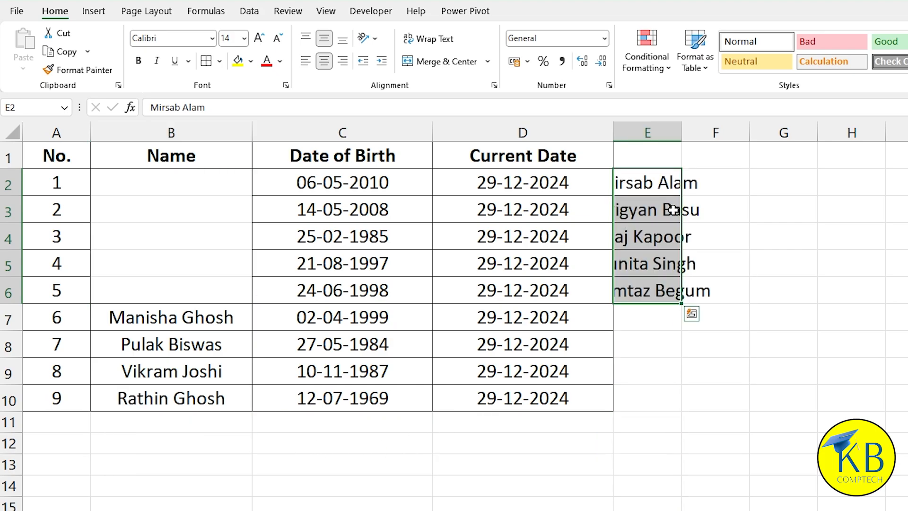
left_click_drag(681, 133, 751, 124)
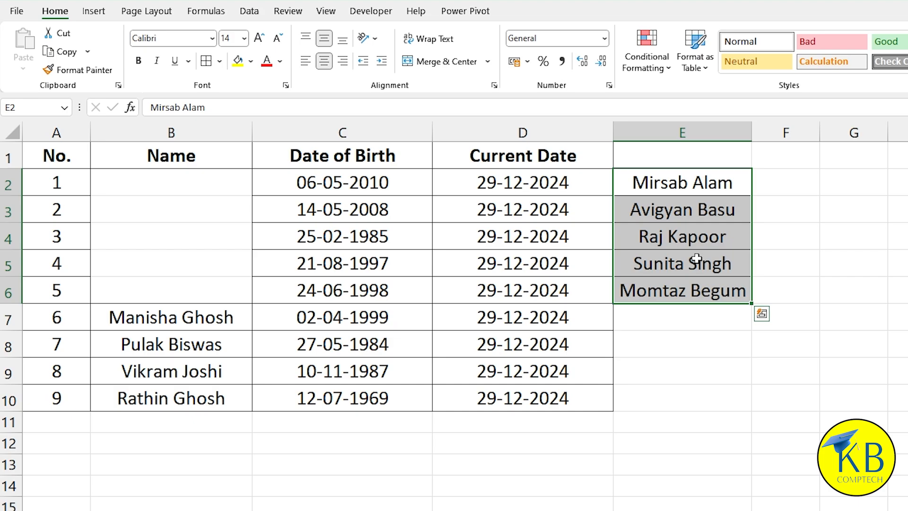
Move the five names in E2:E6 back to the Name column starting at B2
left_click_drag(687, 211, 682, 259)
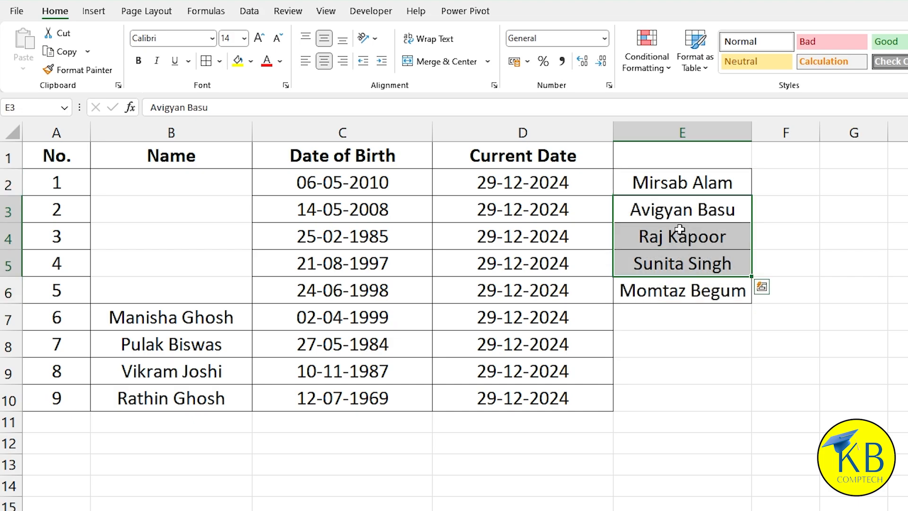
left_click_drag(687, 177, 693, 283)
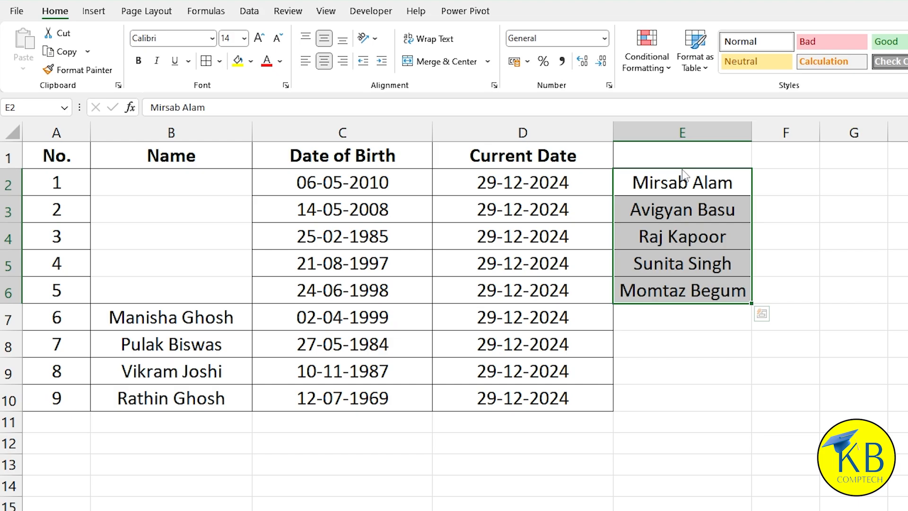
left_click_drag(684, 171, 220, 183)
left_click(192, 183)
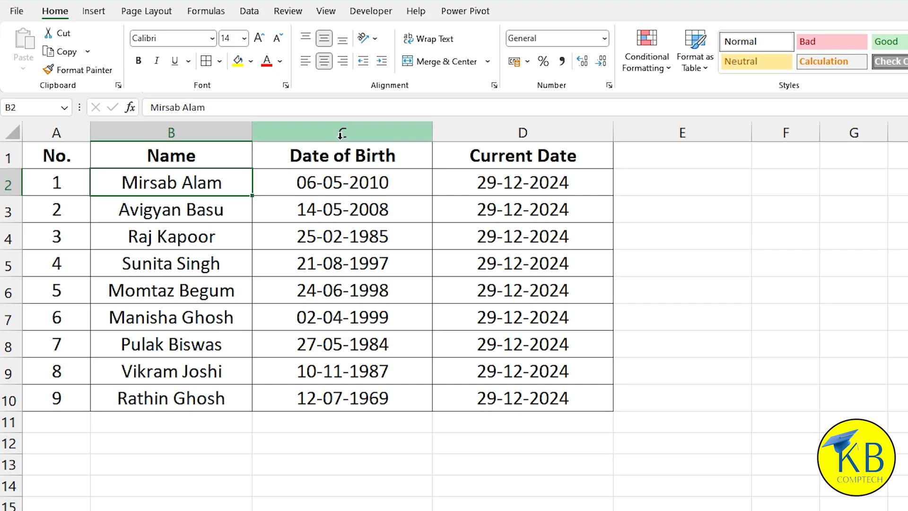
Insert a blank column before Date of Birth and enter =RANDBETWEEN(100,500) in C2
right_click(341, 135)
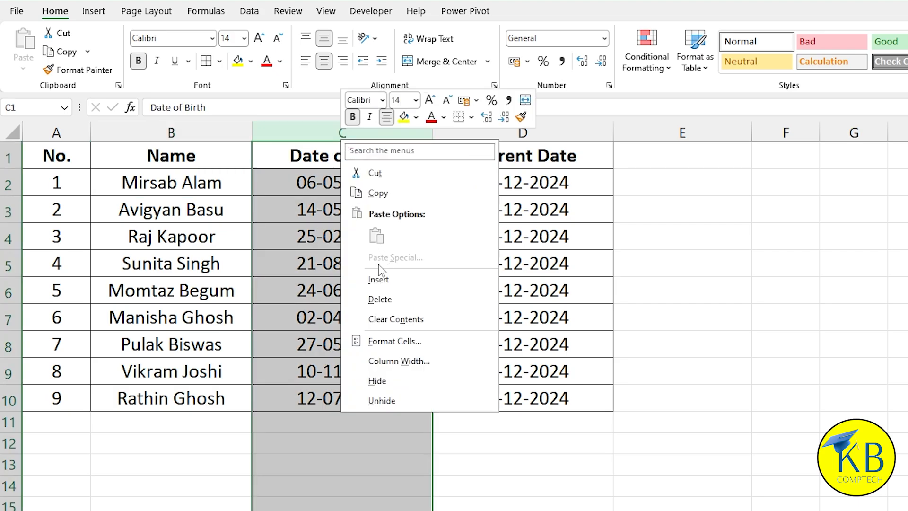
left_click(378, 278)
left_click(331, 179)
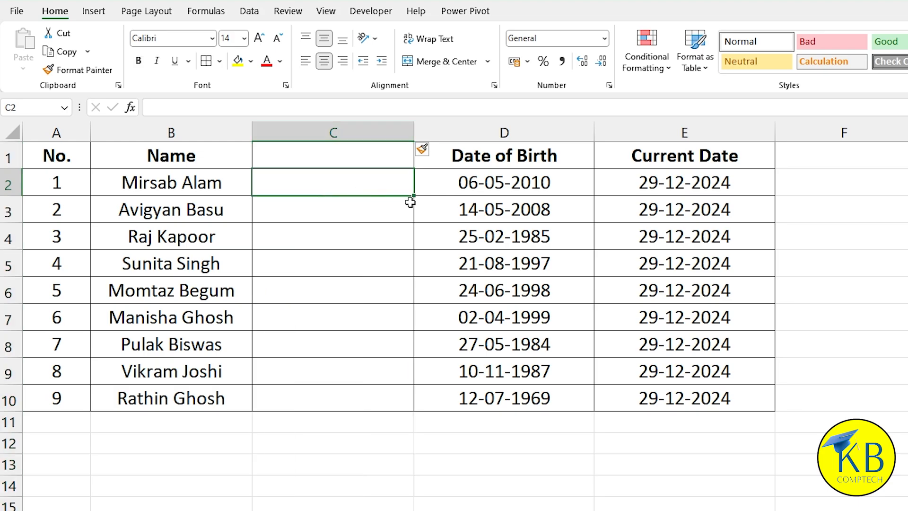
type("=rand")
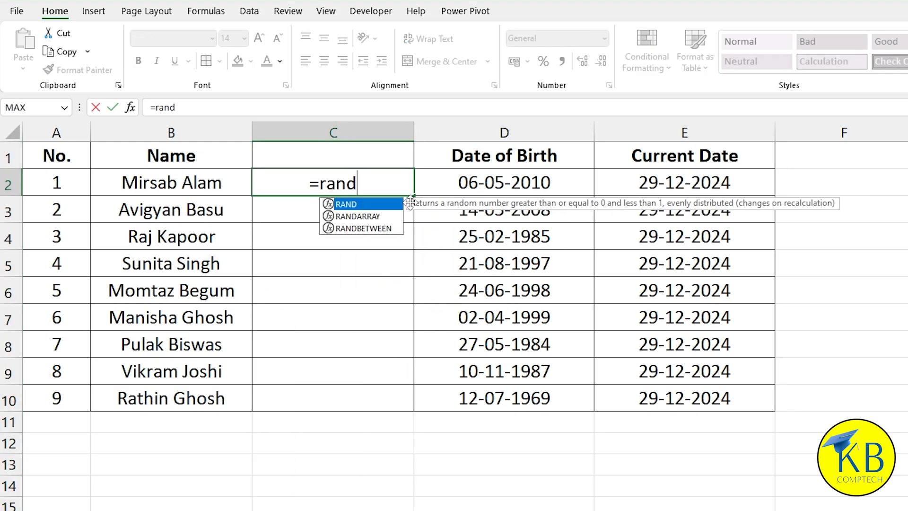
type("between(")
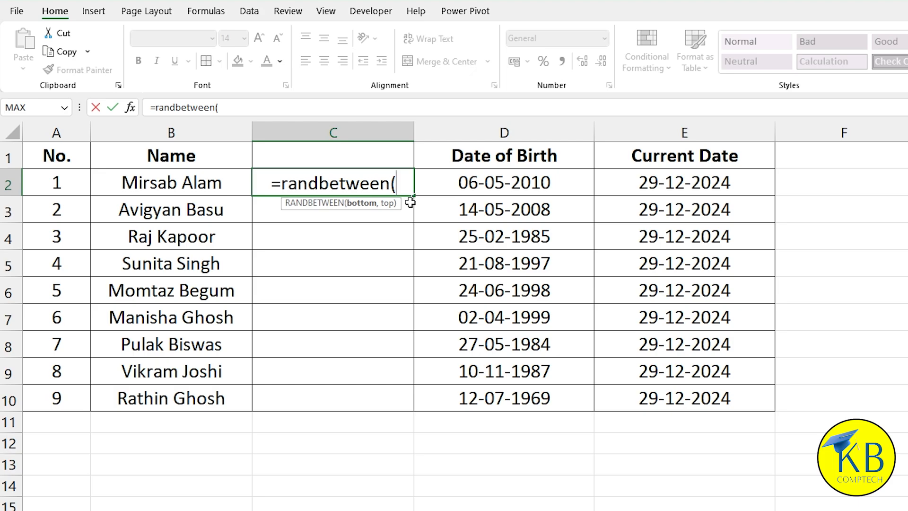
type("100,500)")
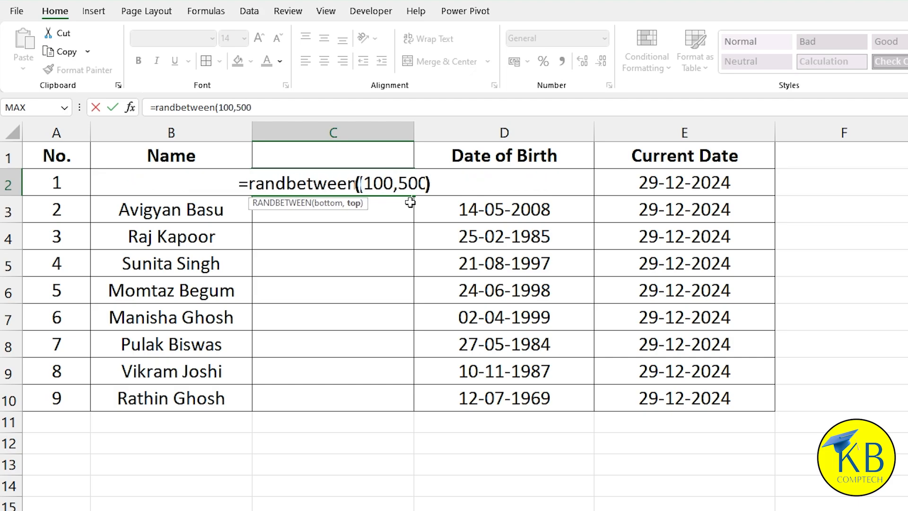
key("Return")
Fill the C2 random-number formula down to C10 and total the column in C11 with AutoSum
left_click(393, 177)
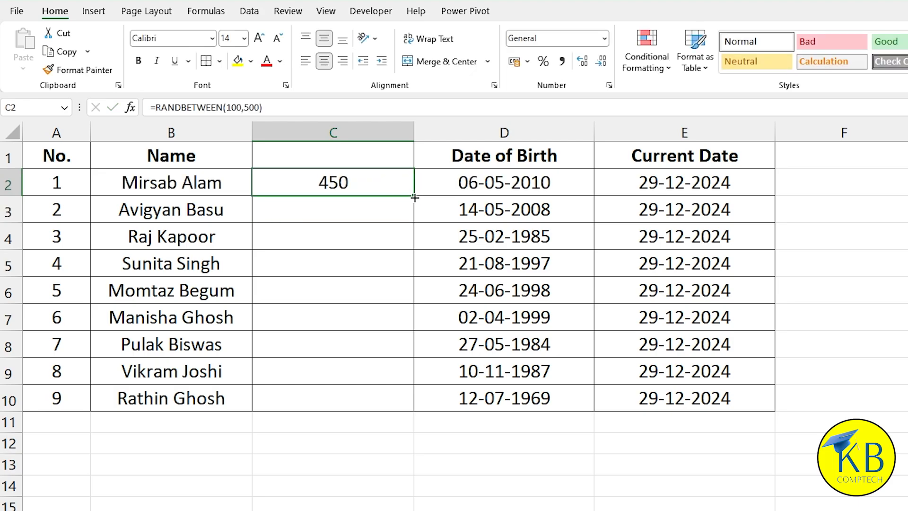
left_click_drag(415, 197, 411, 408)
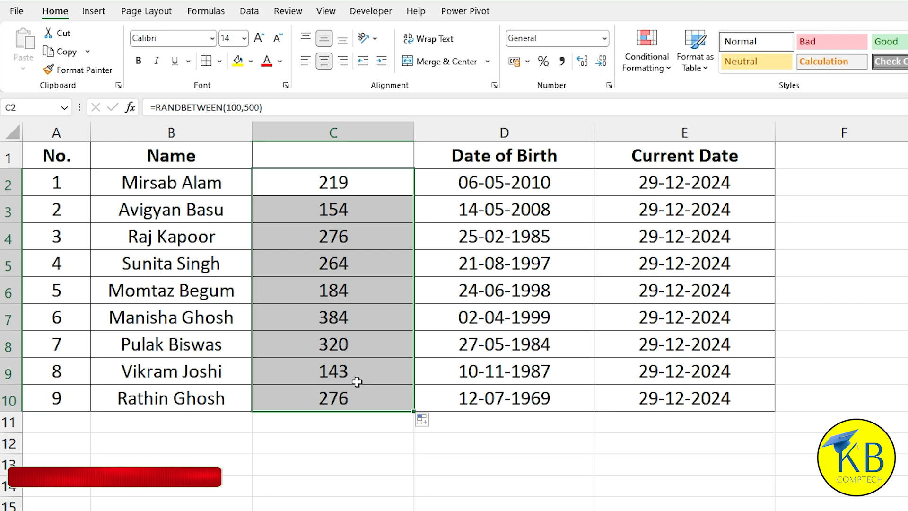
left_click(344, 426)
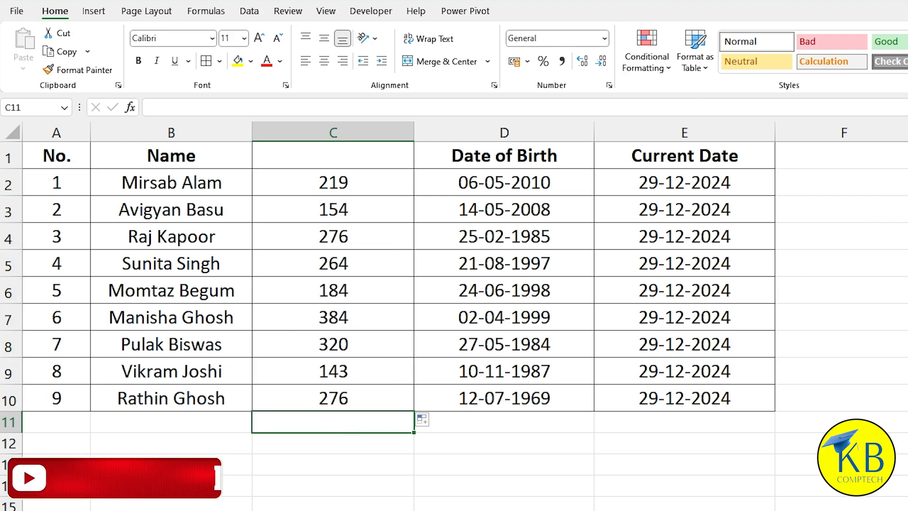
key("alt+equal")
key("Return")
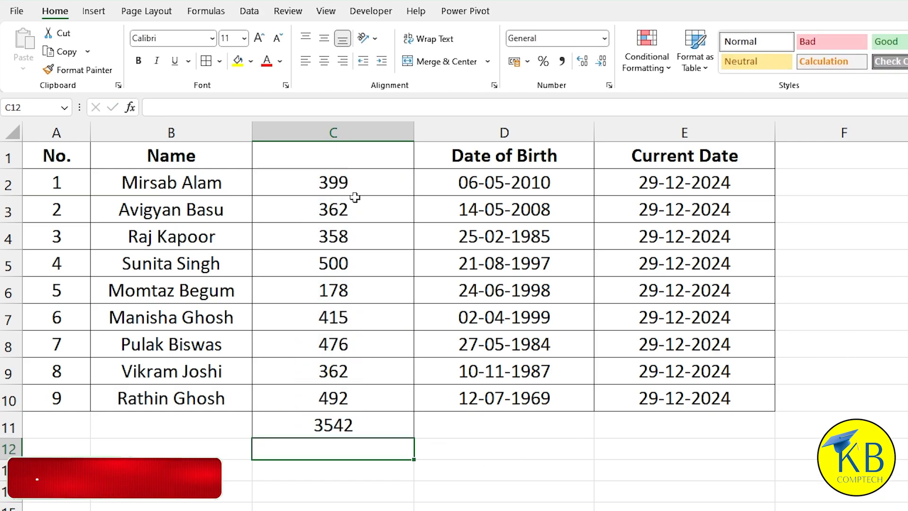
Move the SUM total from C11 to B11 and on to F3
left_click(341, 425)
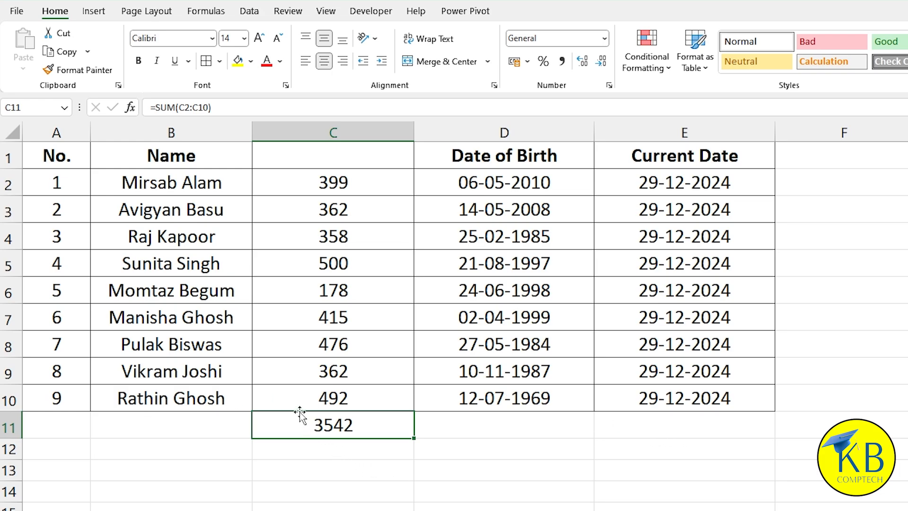
left_click_drag(299, 412, 228, 424)
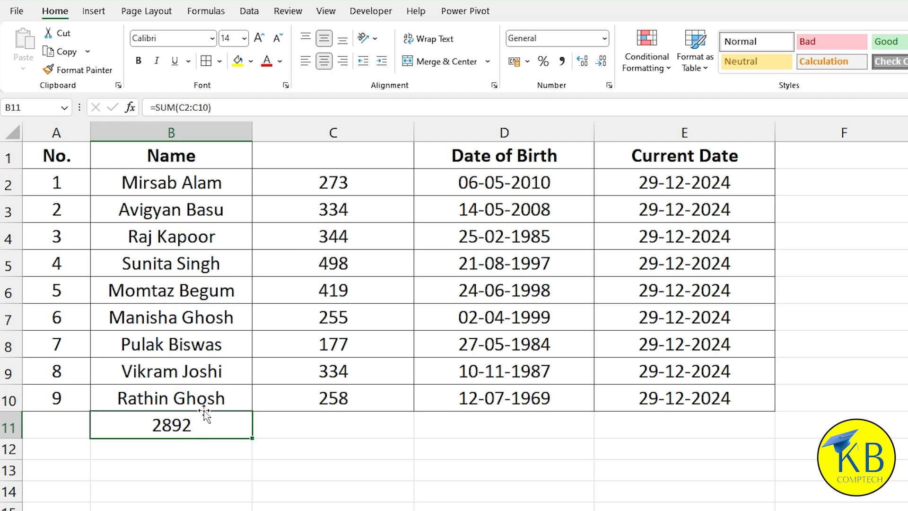
left_click_drag(207, 416, 842, 210)
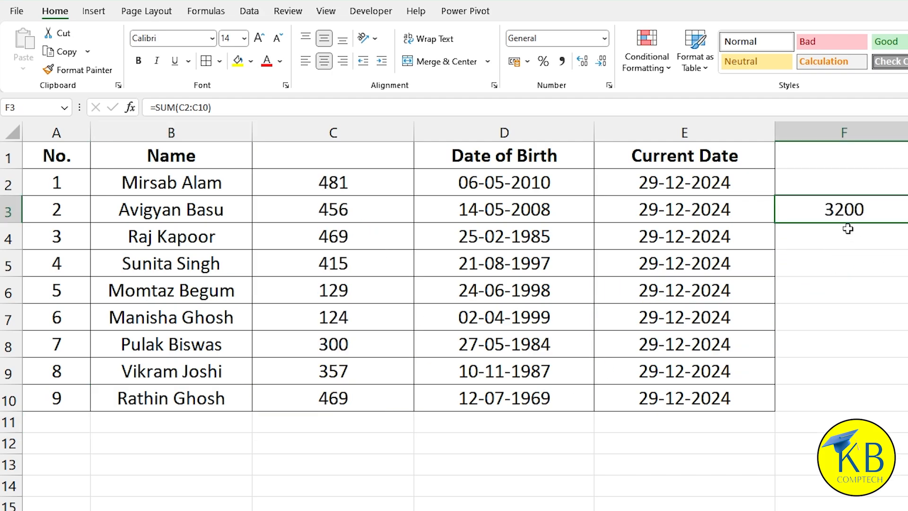
Move the SUM total from F3 back to C11 and convert the C2:C10 random-number formulas to plain values
left_click_drag(869, 197, 378, 430)
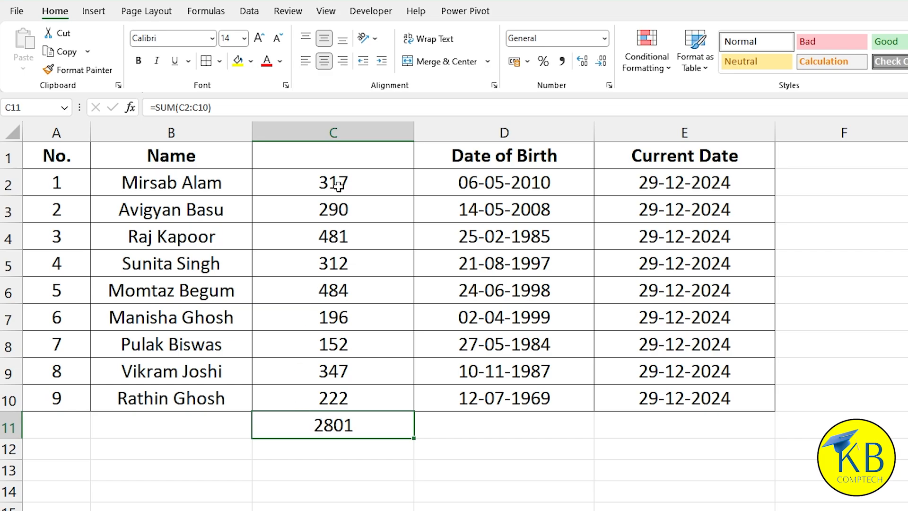
left_click_drag(338, 185, 341, 400)
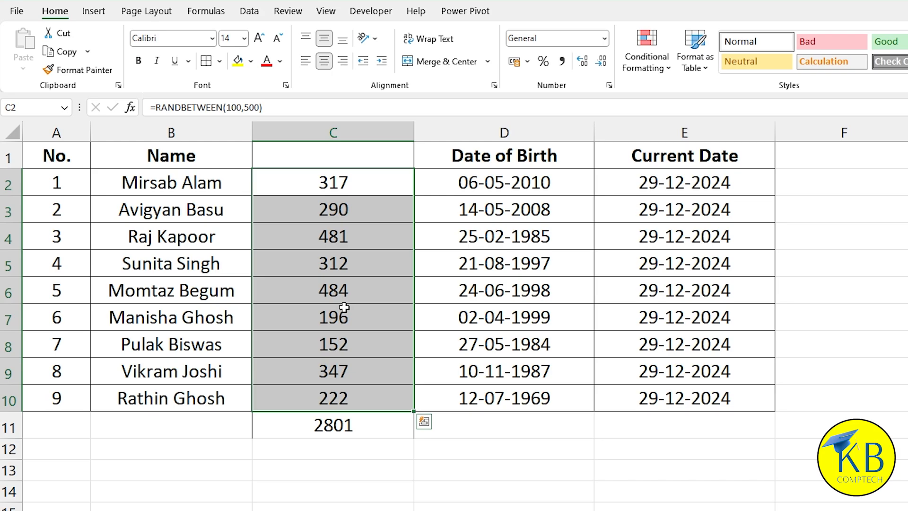
right_click(351, 240)
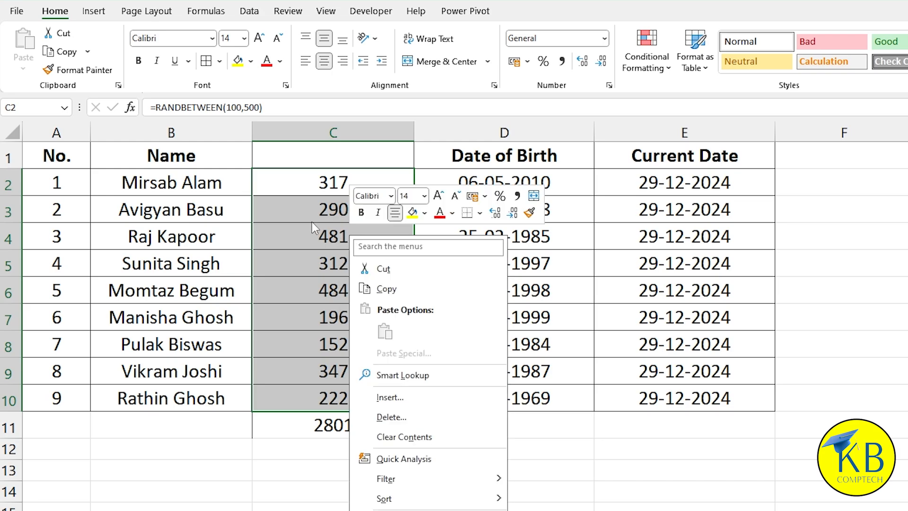
key("Escape")
key("ctrl+c")
right_click(330, 219)
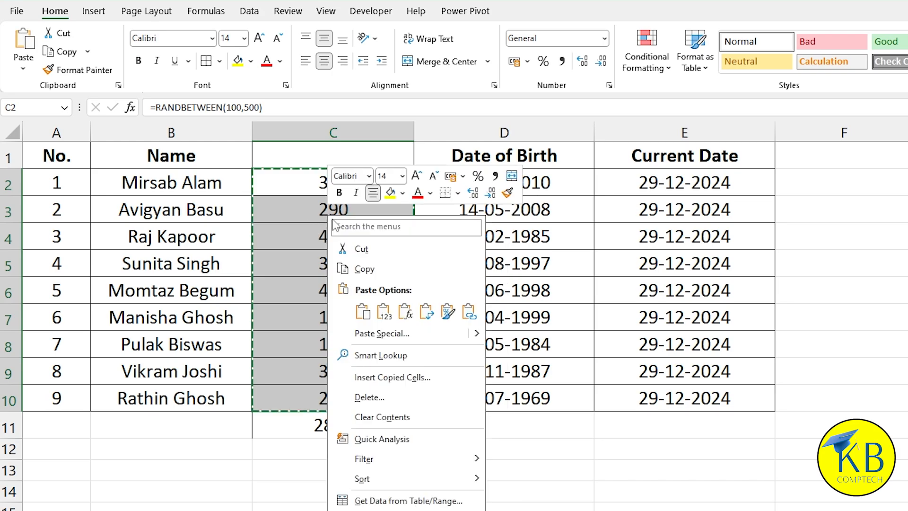
mouse_move(474, 327)
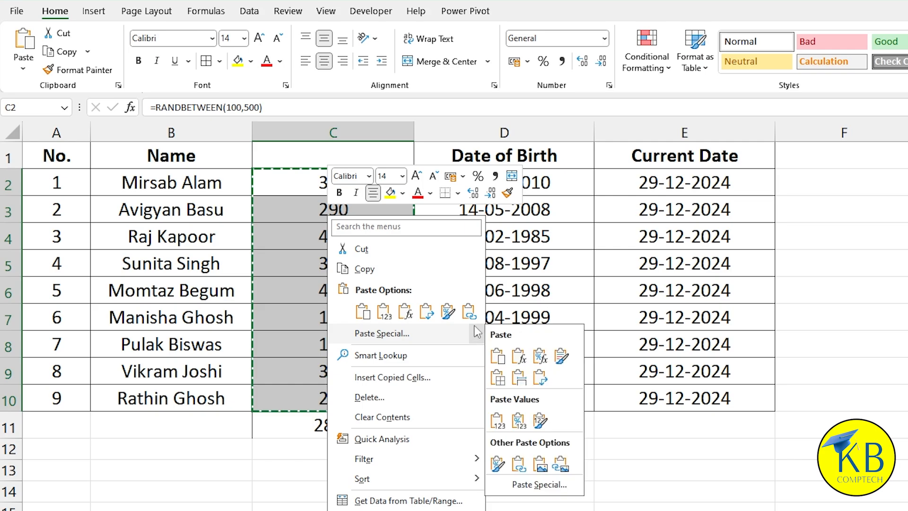
left_click(496, 421)
left_click(350, 232)
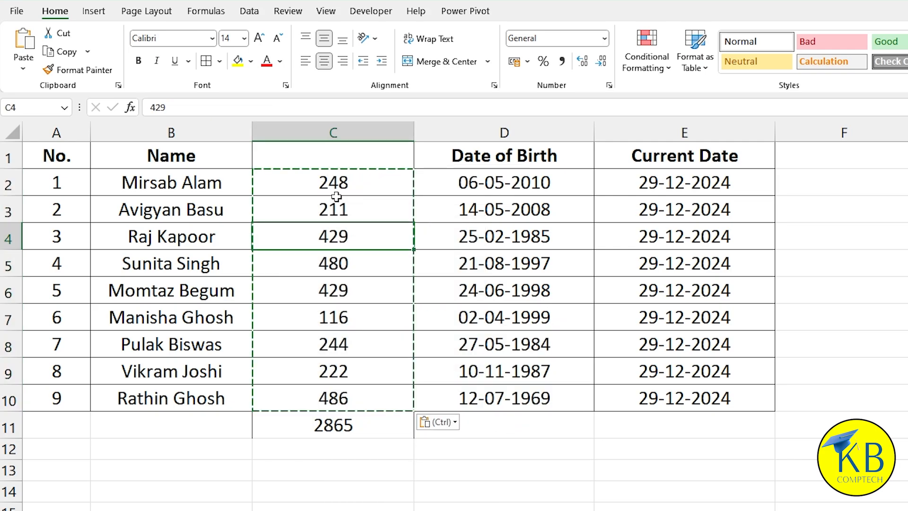
key("Escape")
Set C5 to 400 to test the C11 total, and delete the whole of column C
left_click(345, 419)
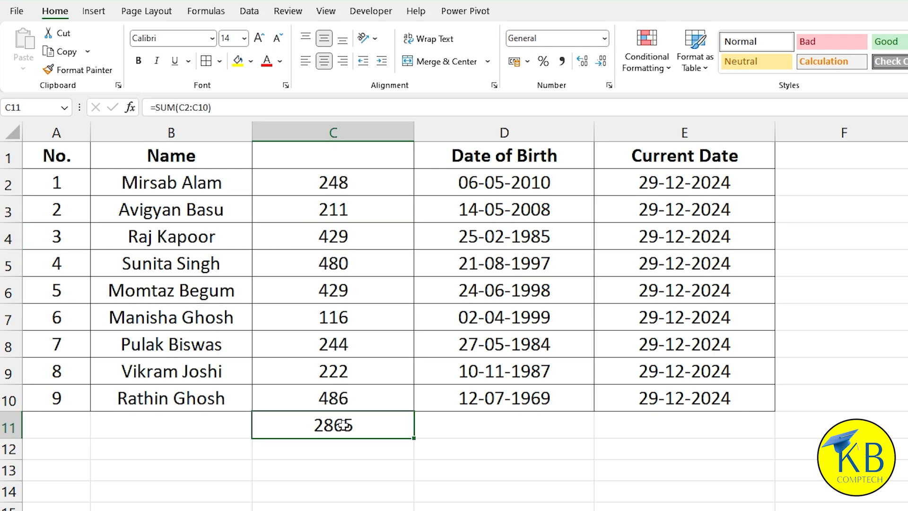
left_click_drag(362, 413, 337, 419)
left_click(331, 266)
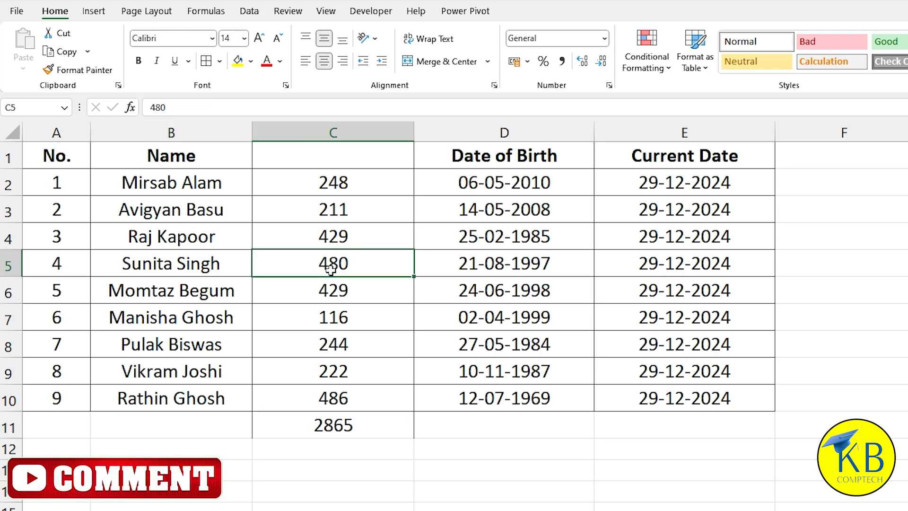
type("400")
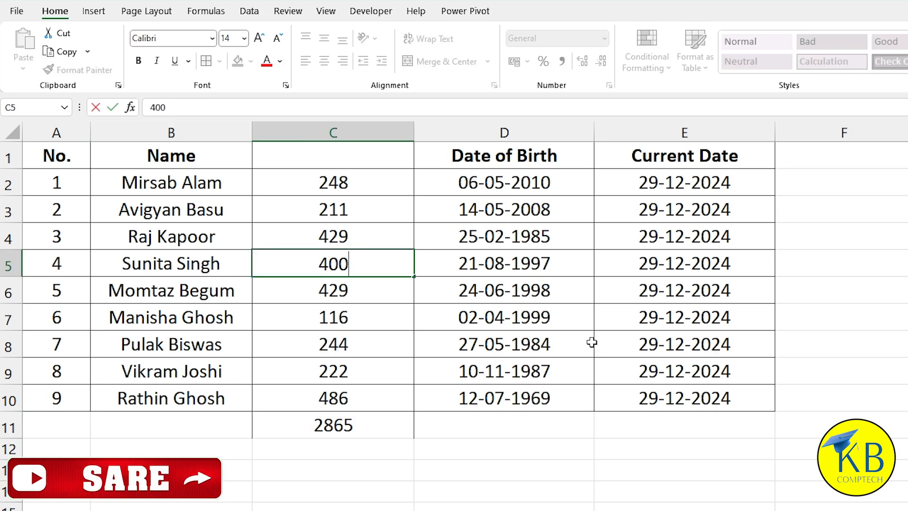
key("Return")
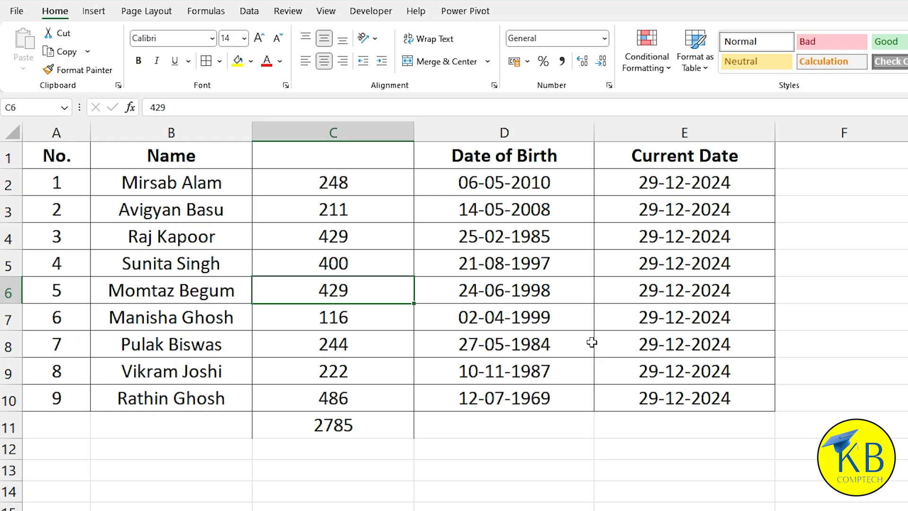
left_click(362, 430)
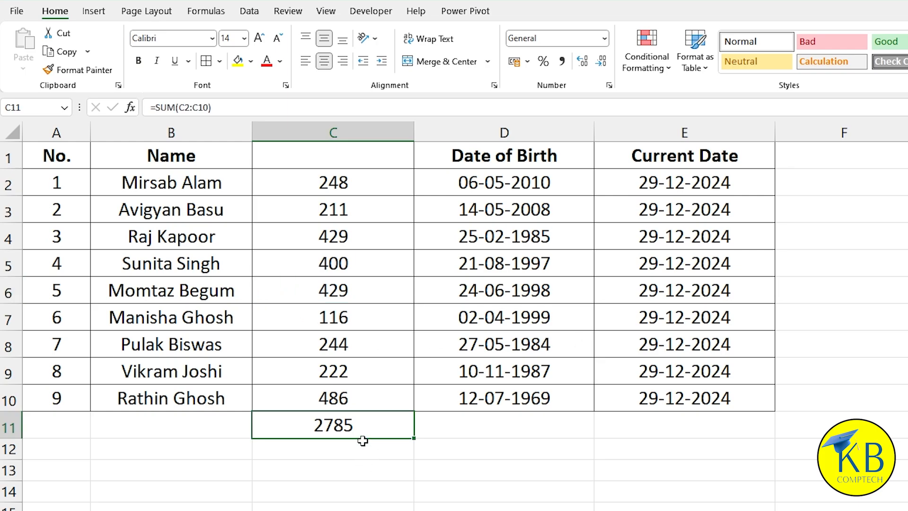
right_click(324, 132)
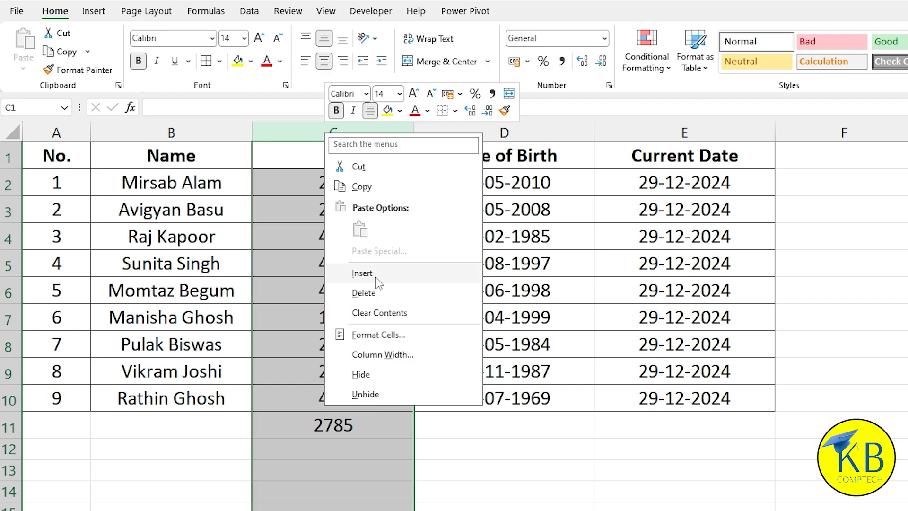
left_click(363, 293)
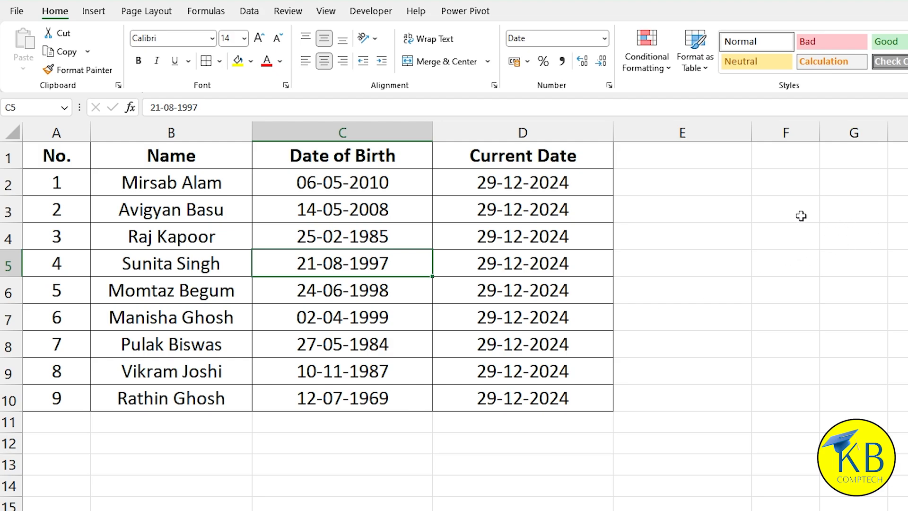
Enter Computer, Mouse and Monitor in cells F3 to F5
left_click(861, 213)
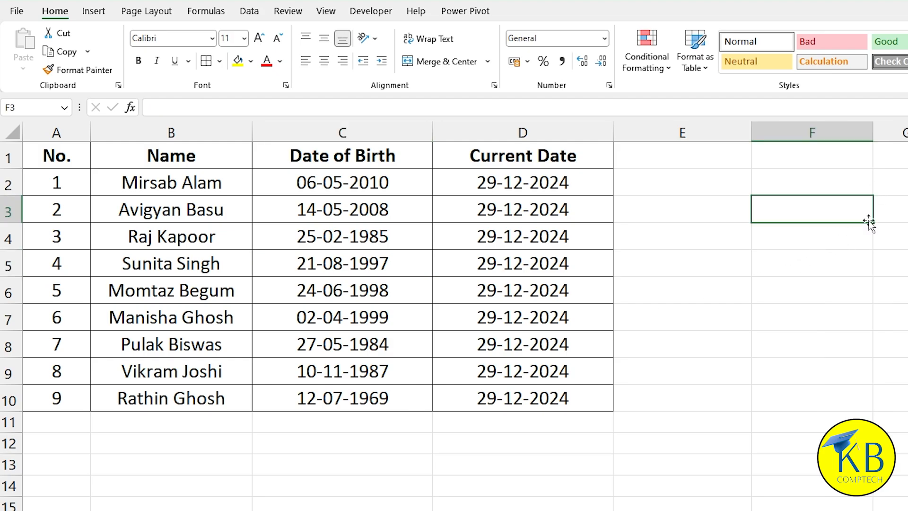
type("Computer")
key("Return")
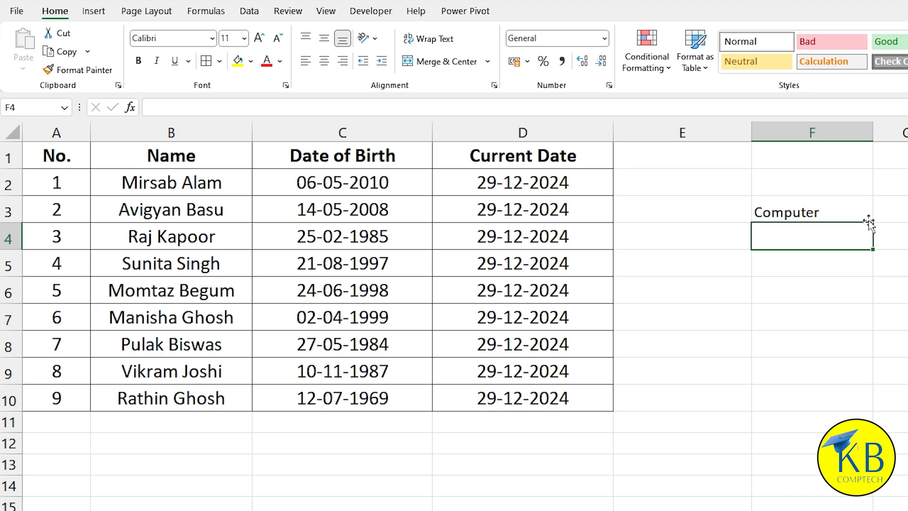
type("Mouse")
key("Return")
type("Monitor")
key("Return")
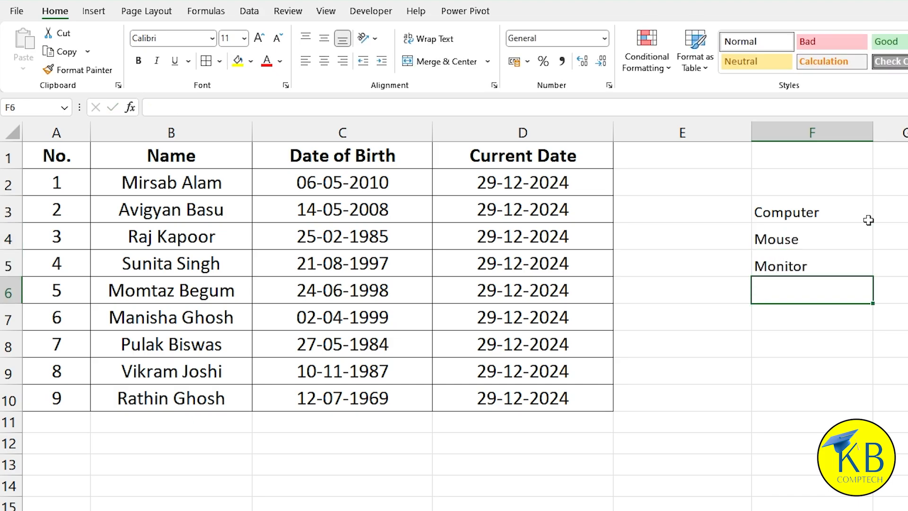
Add a List data validation to E2 using =$F$3:$F$5 as the source
left_click(677, 183)
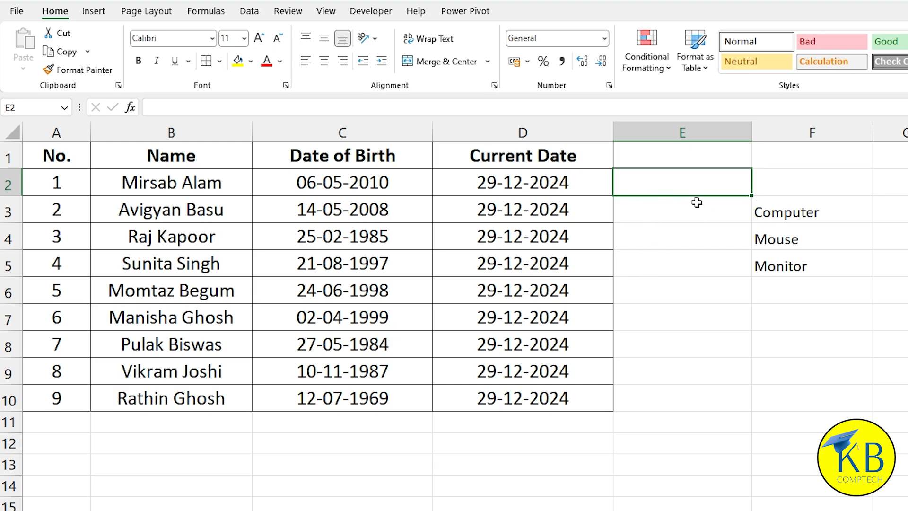
left_click(249, 11)
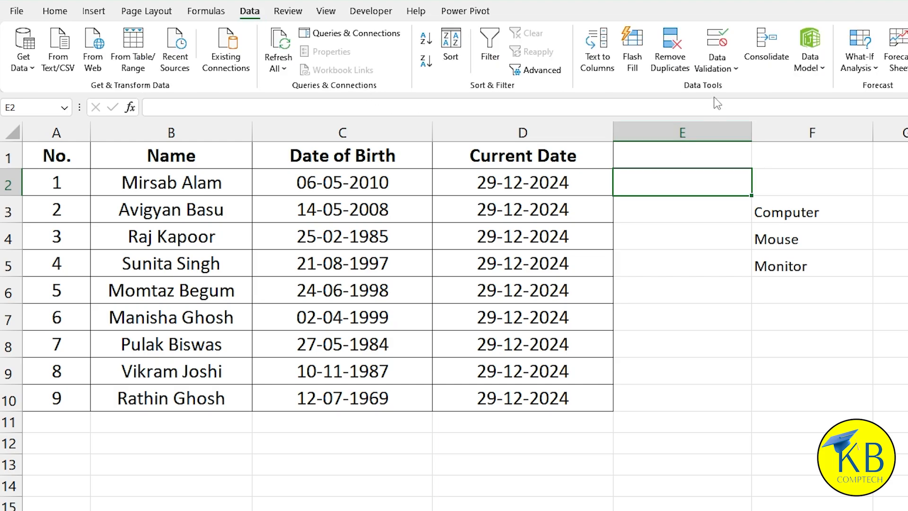
left_click(722, 70)
left_click(728, 90)
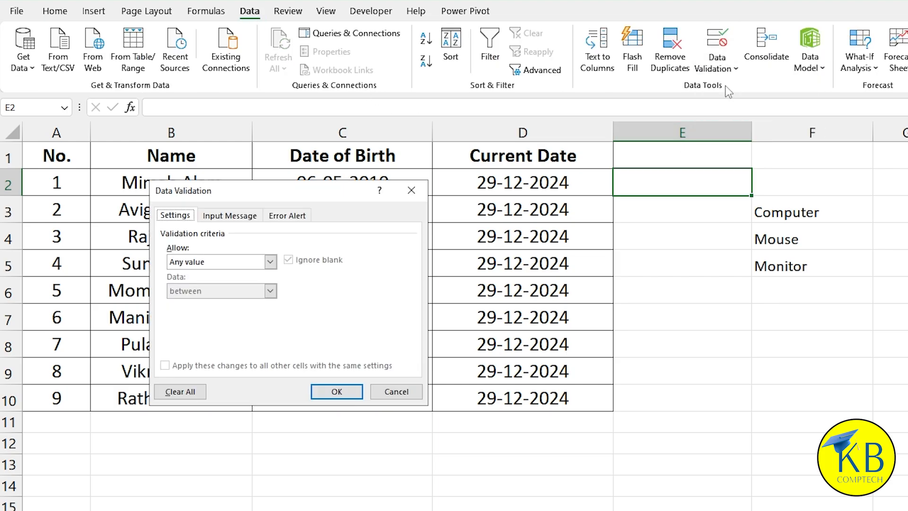
left_click(270, 263)
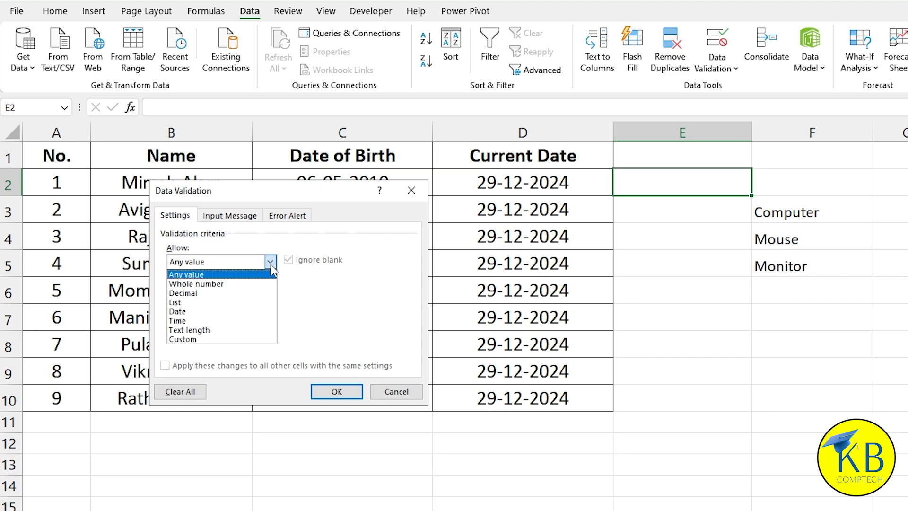
left_click(199, 302)
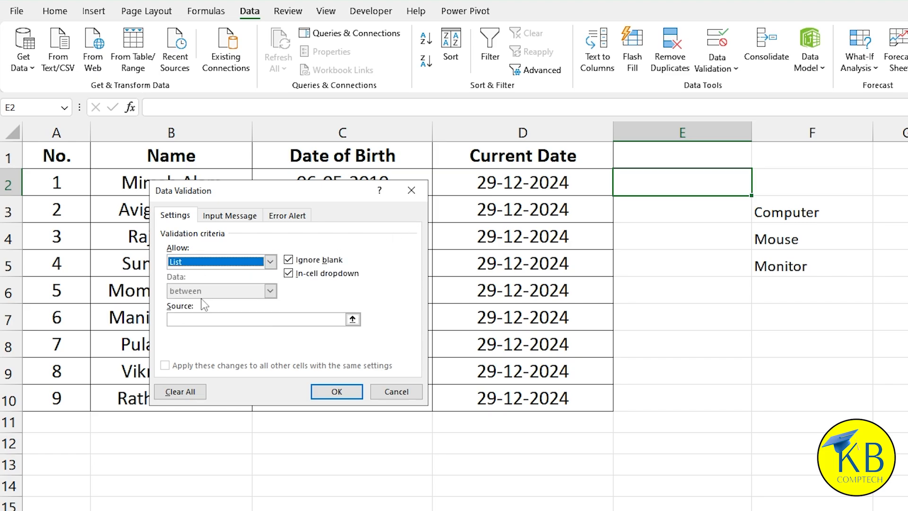
left_click(189, 320)
left_click_drag(809, 217, 811, 266)
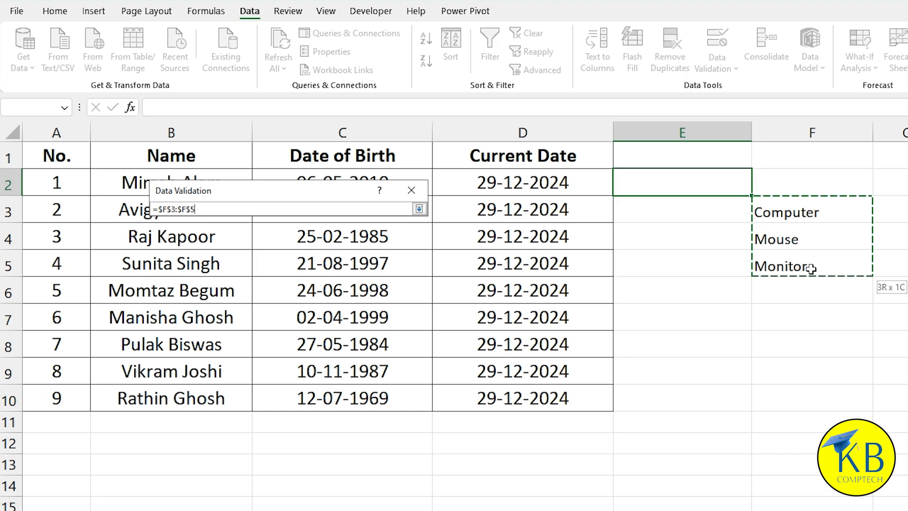
left_click(340, 392)
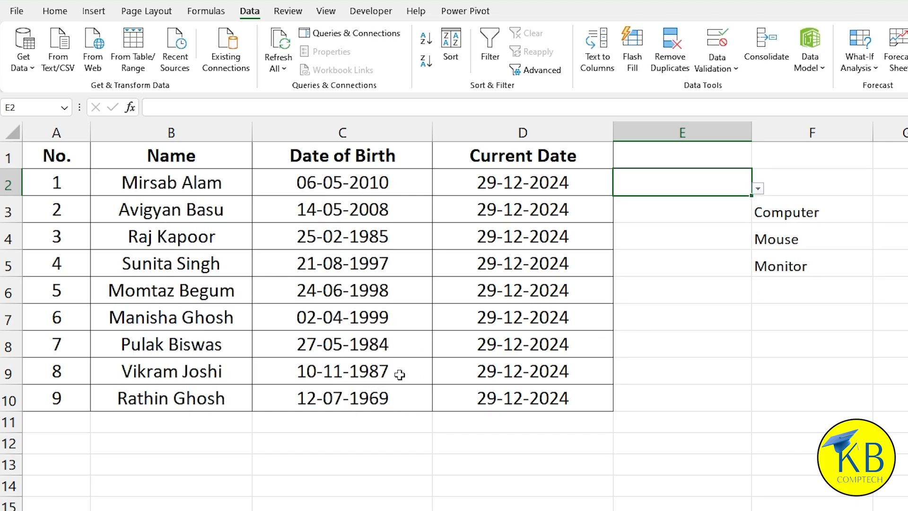
Choose Computer from the drop-down list in E2 and fill it down to E10
left_click(758, 188)
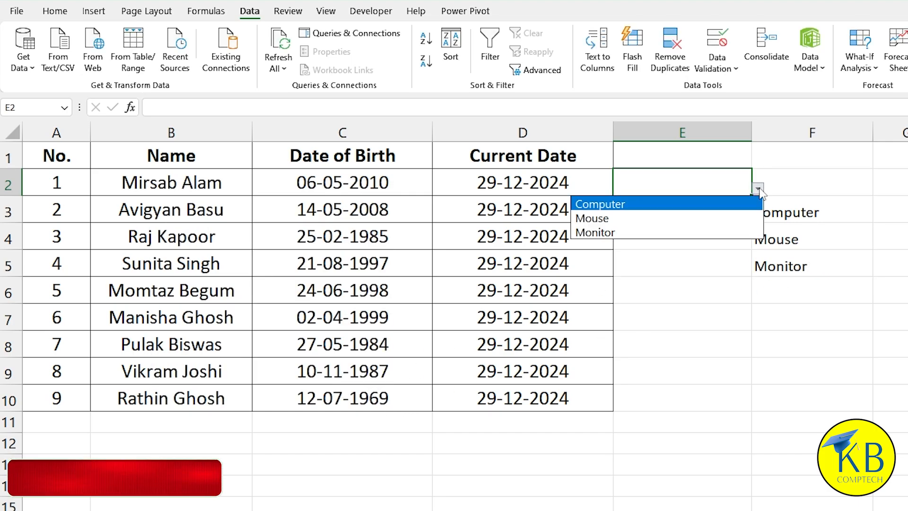
left_click(631, 204)
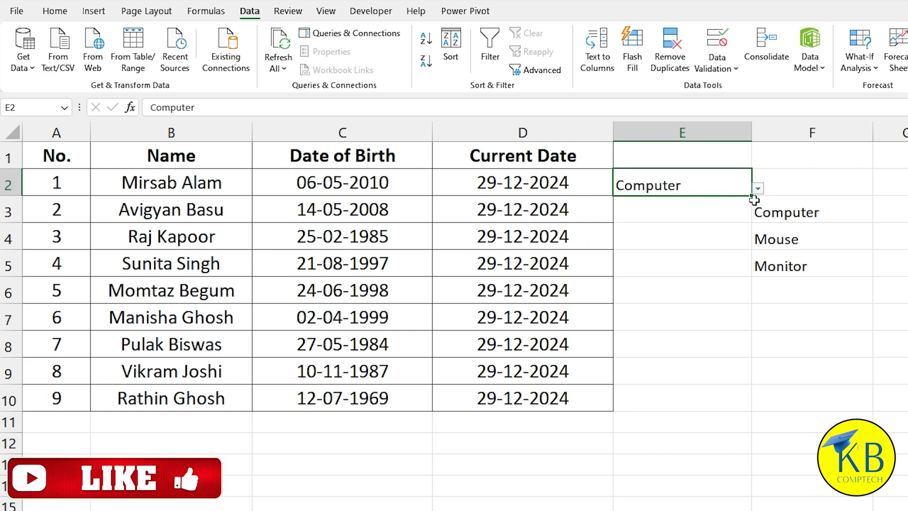
left_click_drag(753, 200, 736, 407)
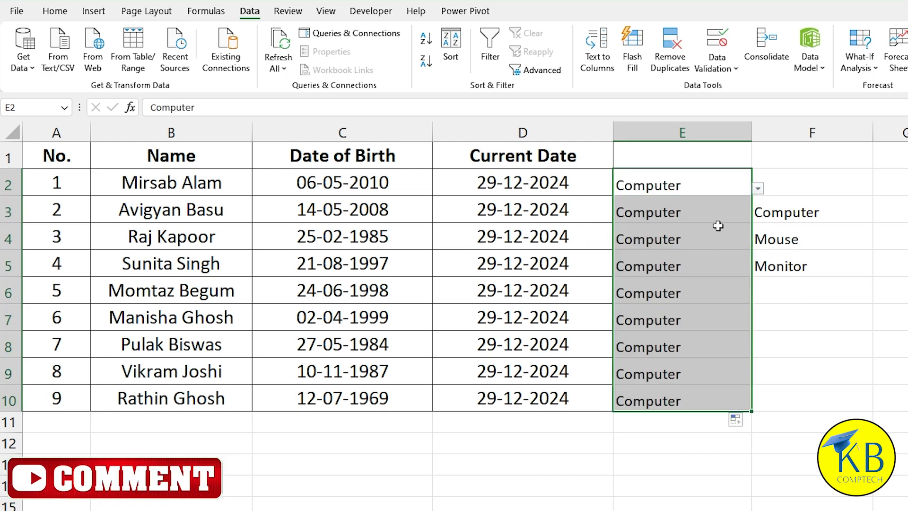
Use the drop-down lists to set E3 and E5 to Mouse and E6 to Monitor
left_click(711, 216)
left_click(758, 215)
left_click(669, 242)
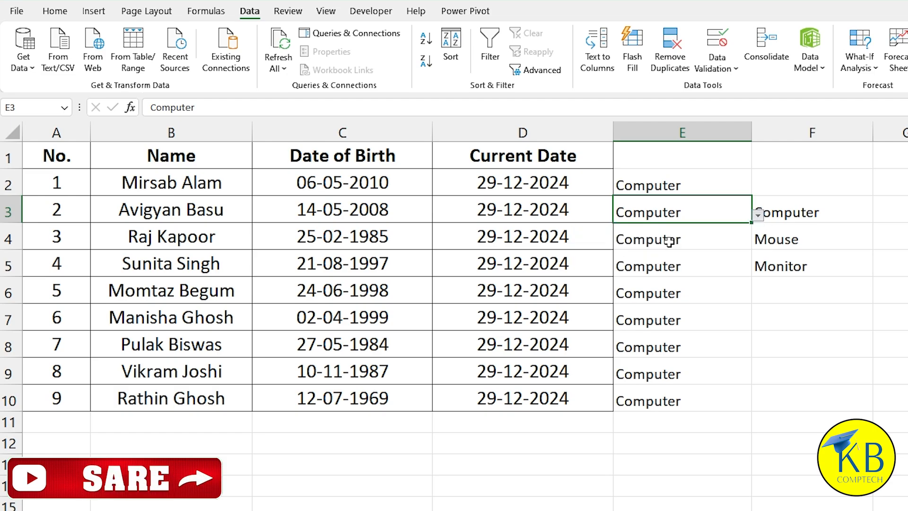
left_click(723, 243)
left_click(747, 265)
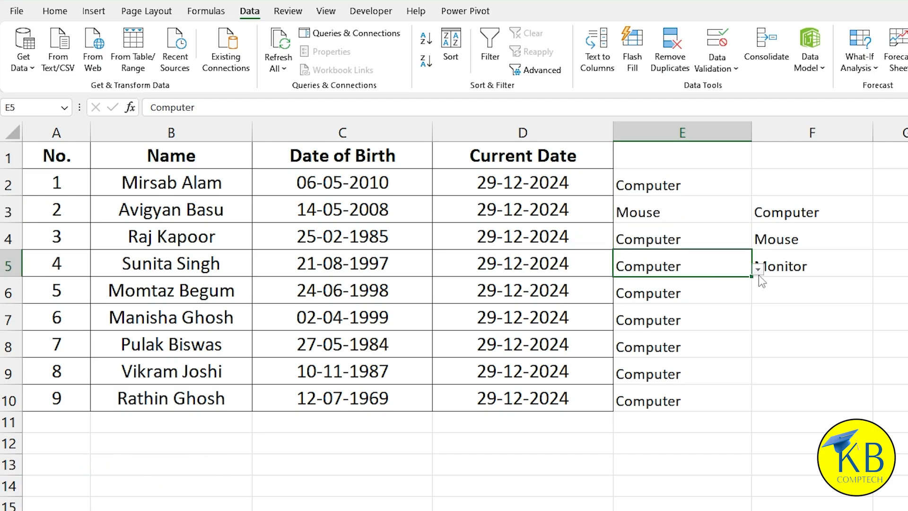
left_click(758, 269)
left_click(679, 297)
left_click(681, 291)
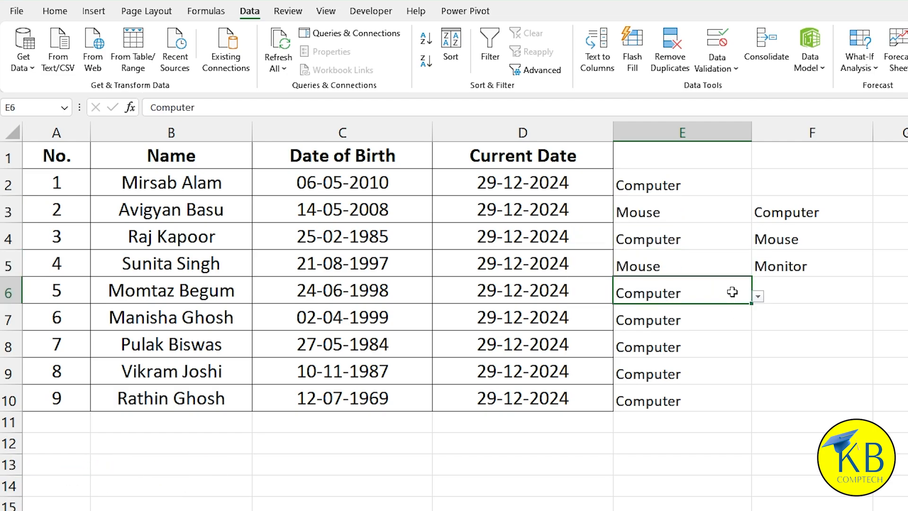
left_click(757, 296)
left_click(636, 339)
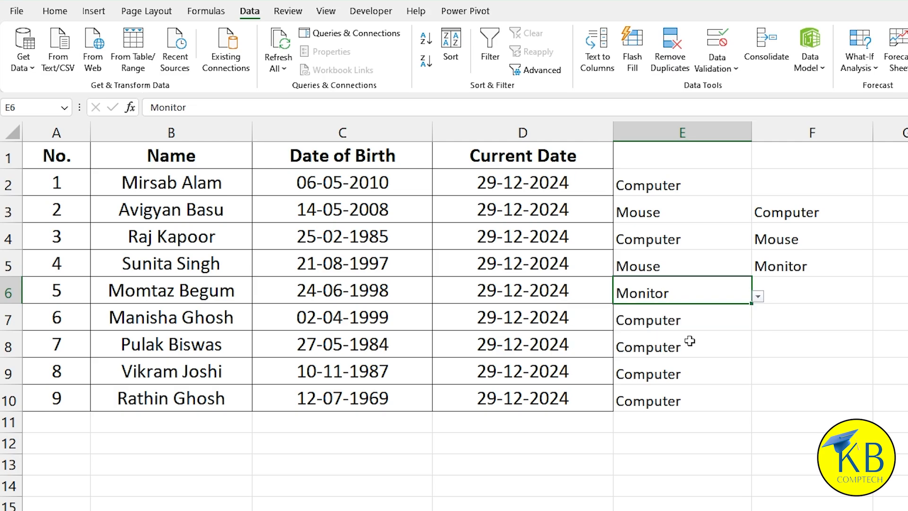
Switch to the Book1 workbook window and return to the EXCEL TRICK workbook
left_click(693, 193)
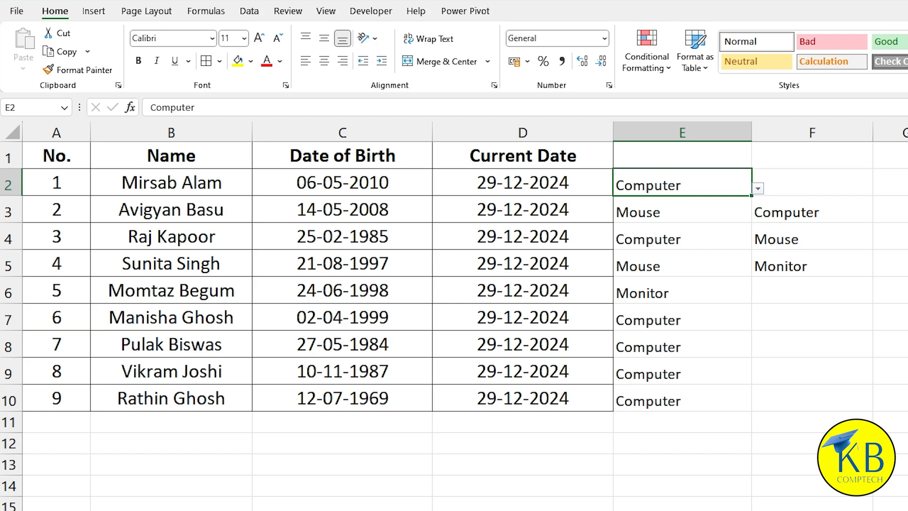
left_click(334, 17)
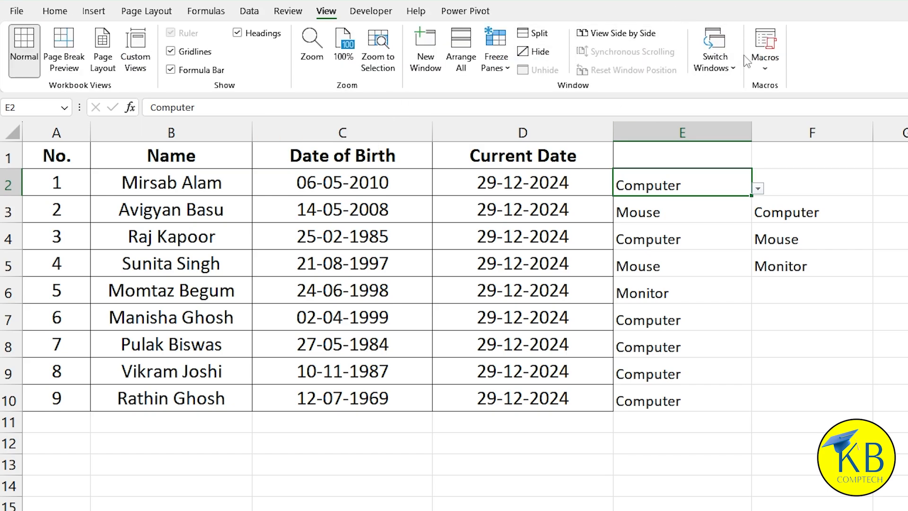
left_click(734, 71)
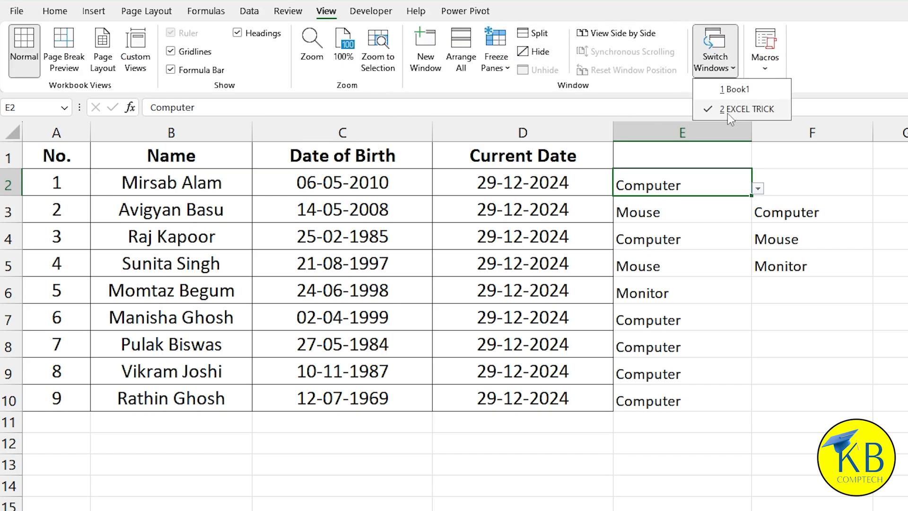
left_click(741, 91)
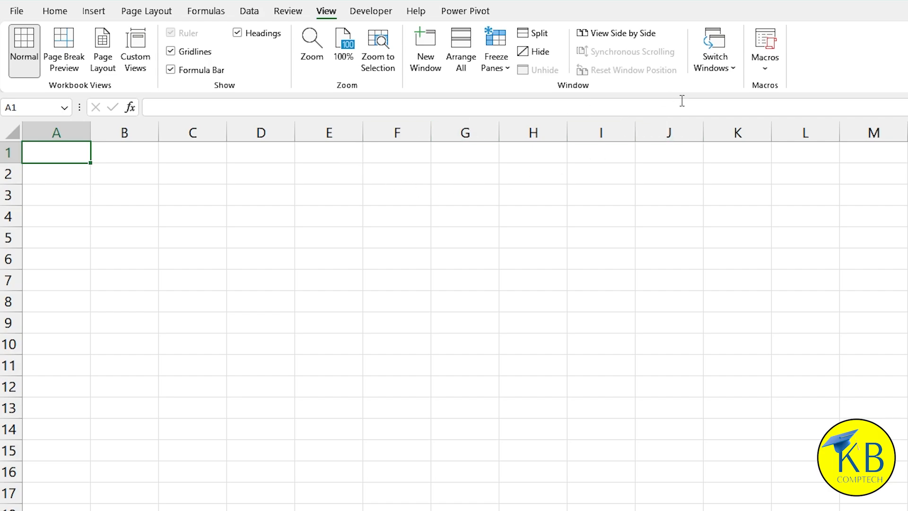
left_click(715, 60)
left_click(735, 108)
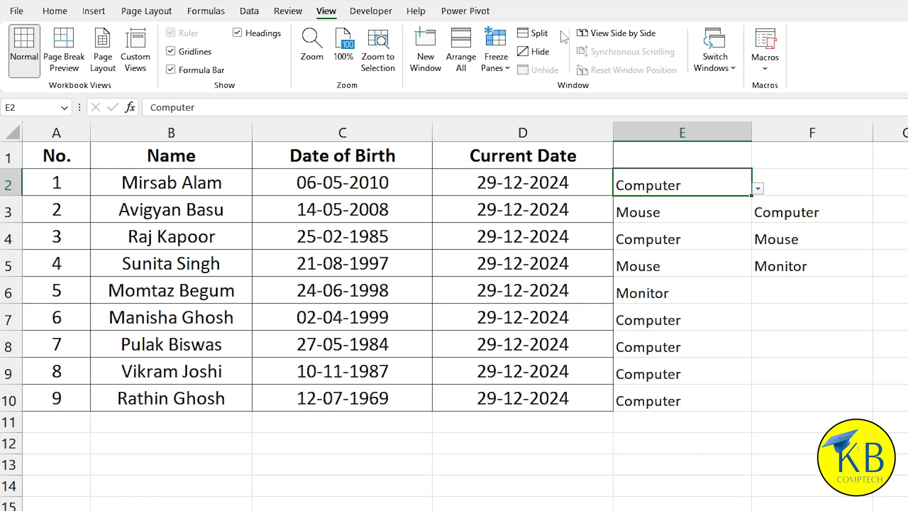
Show the EXCEL TRICK and Book1 workbooks side by side and make cell C2 active in the EXCEL TRICK sheet
left_click(632, 36)
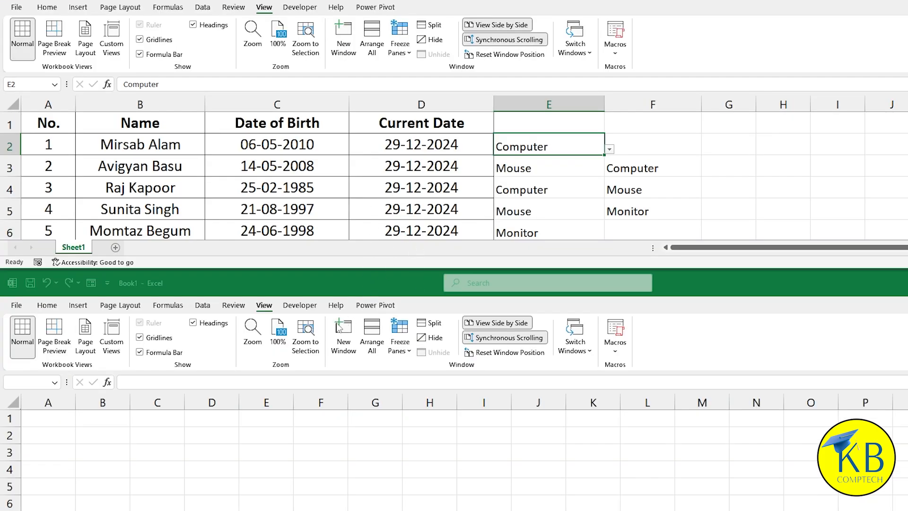
left_click(47, 422)
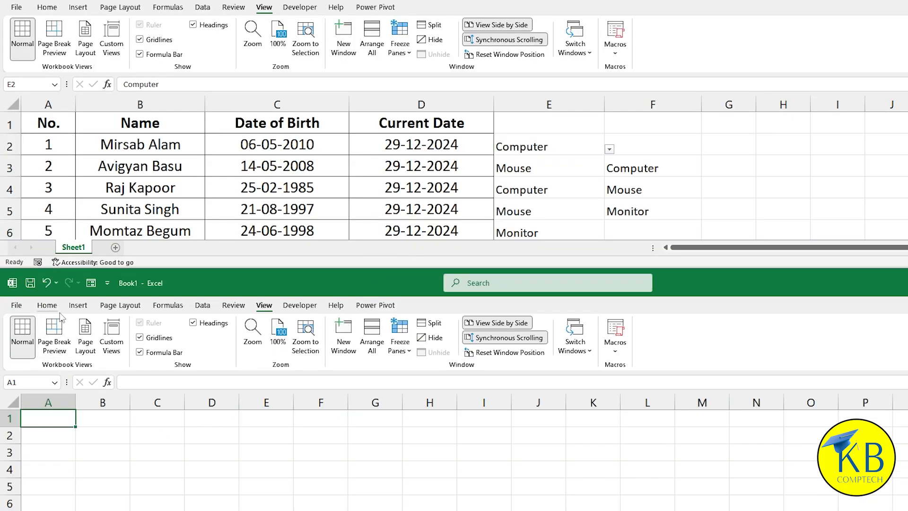
left_click(268, 127)
key("Down")
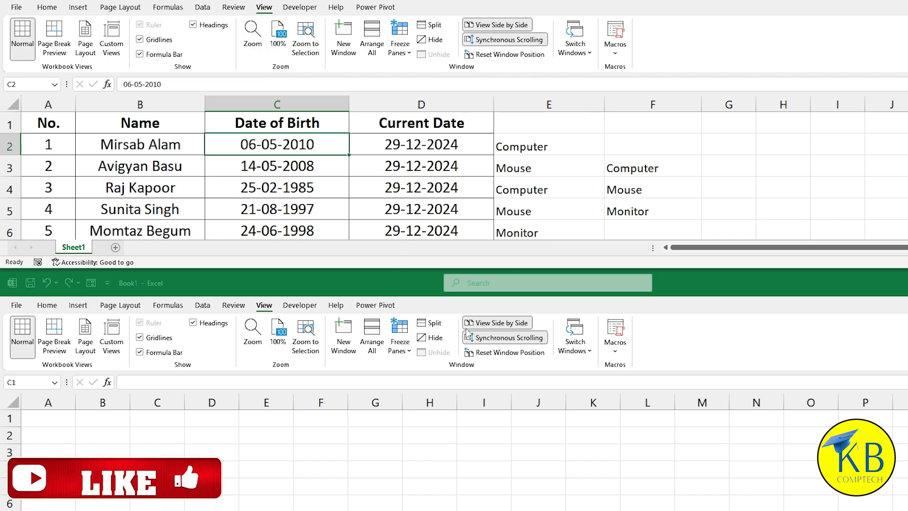
Scroll down and back up through both workbooks to examine how their rows move together
scroll(557, 161, "down", 3)
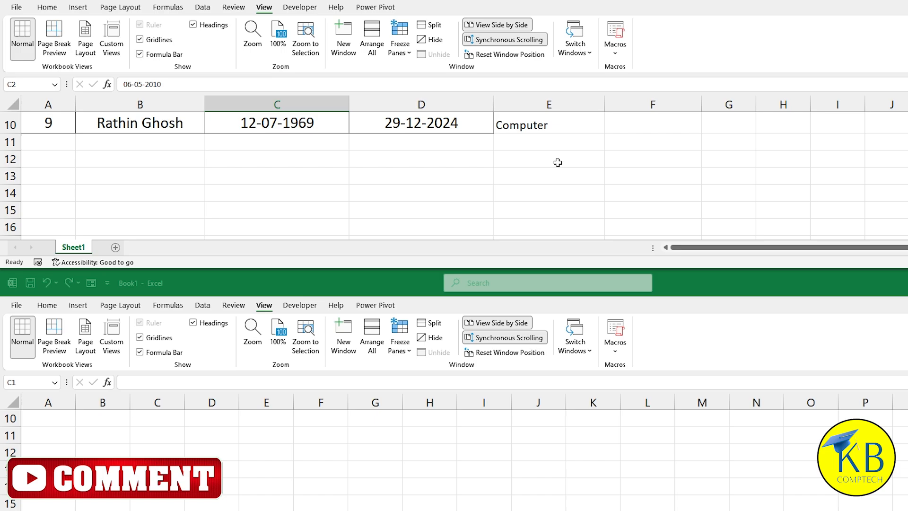
scroll(558, 163, "down", 4)
scroll(558, 161, "up", 7)
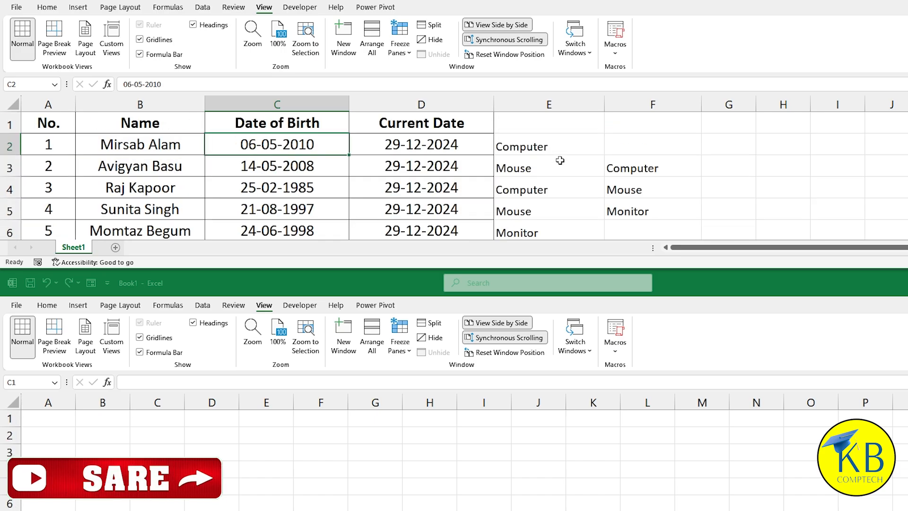
scroll(560, 161, "down", 3)
scroll(560, 161, "up", 3)
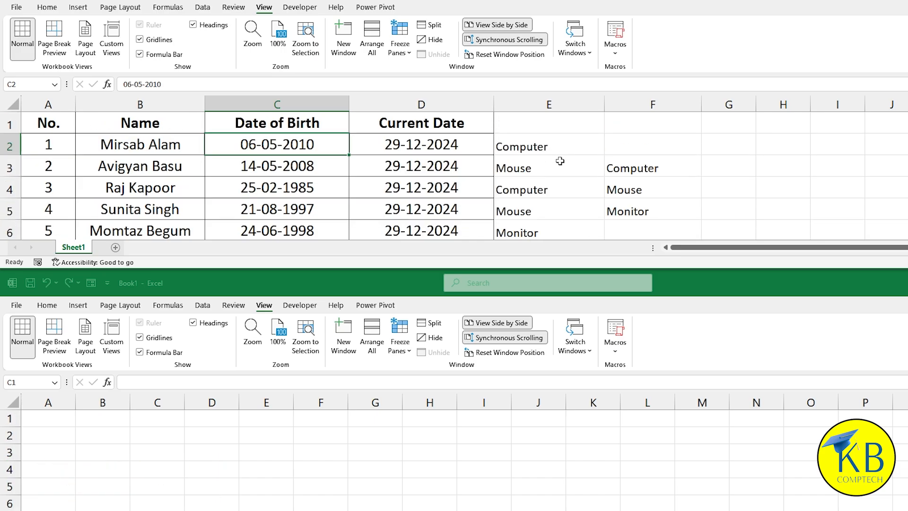
scroll(560, 161, "down", 3)
scroll(560, 161, "up", 3)
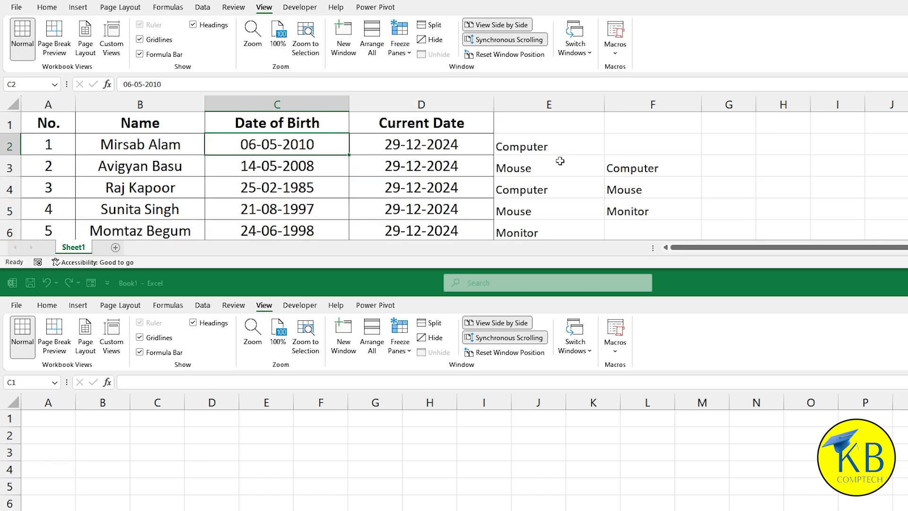
Turn off synchronous scrolling and scroll the EXCEL TRICK sheet on its own
left_click(500, 44)
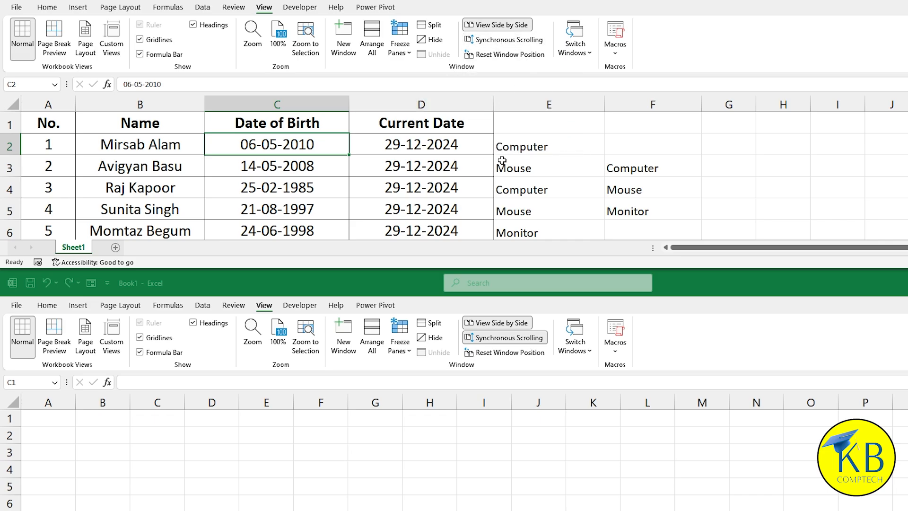
scroll(502, 161, "down", 5)
scroll(502, 157, "up", 1)
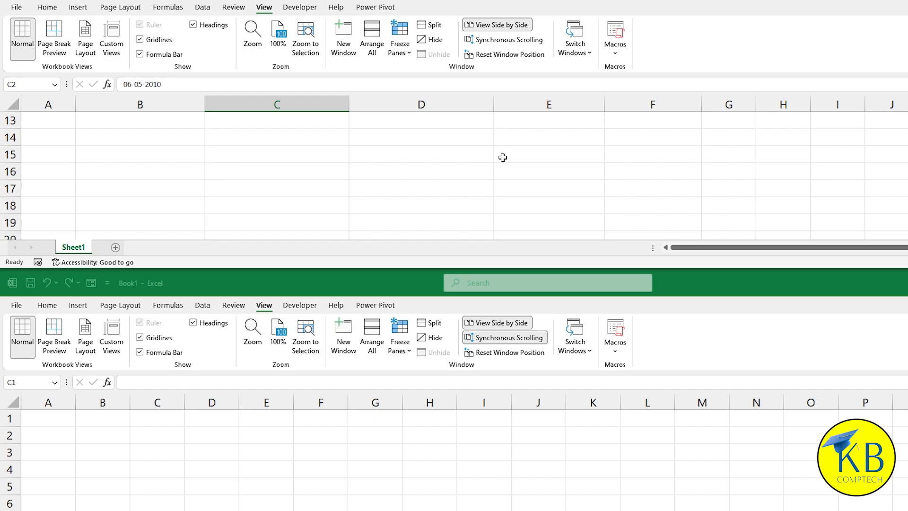
scroll(502, 157, "up", 3)
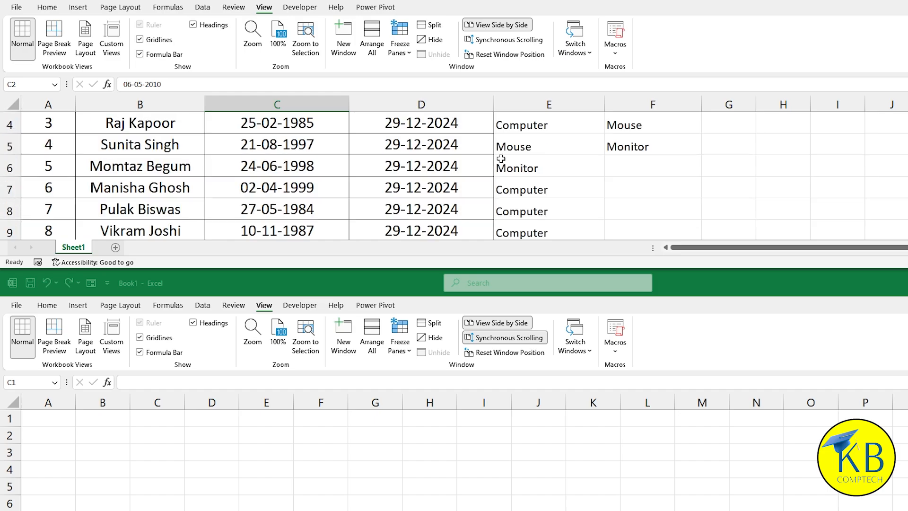
Turn synchronous scrolling back on and scroll both workbooks together, ending at row 1
left_click(505, 41)
scroll(503, 154, "down", 3)
scroll(504, 152, "up", 4)
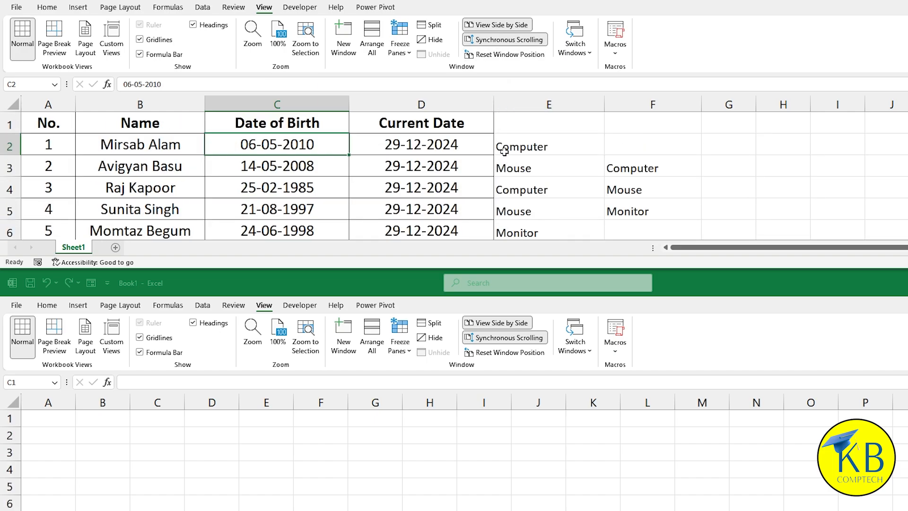
scroll(504, 152, "down", 7)
scroll(505, 151, "up", 7)
scroll(509, 147, "down", 3)
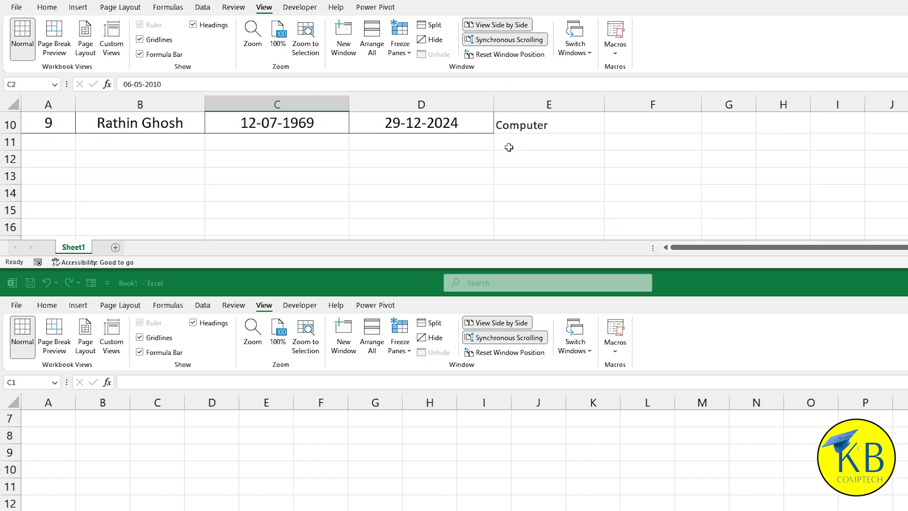
scroll(509, 147, "up", 3)
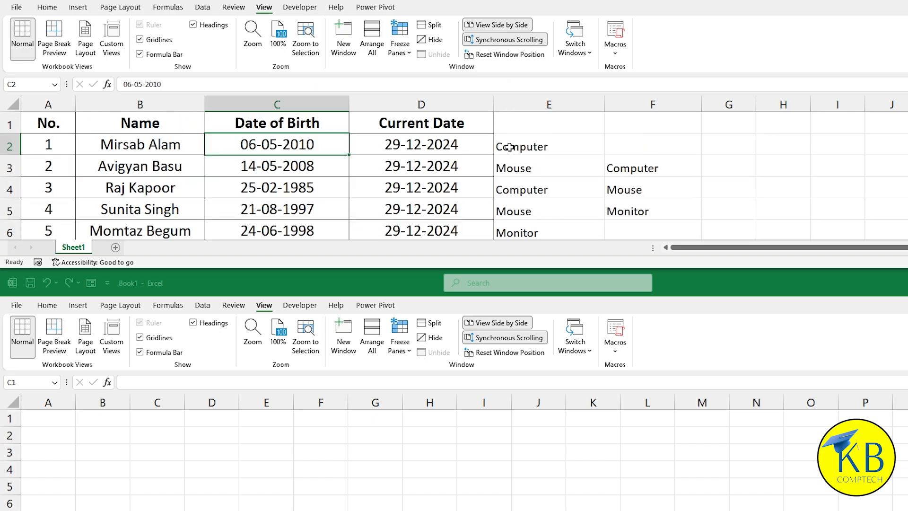
Exit the side-by-side view and look over the columns and rows of the data sheet
left_click(508, 28)
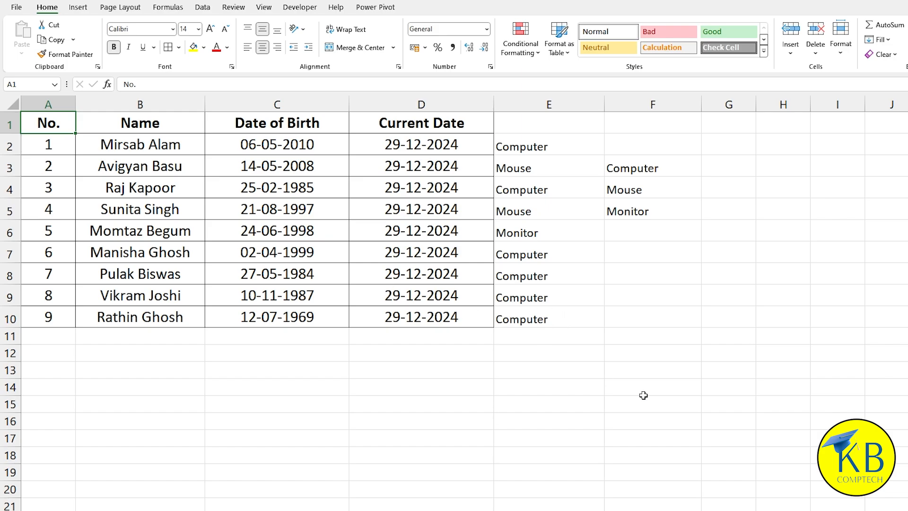
scroll(458, 304, "right", 5)
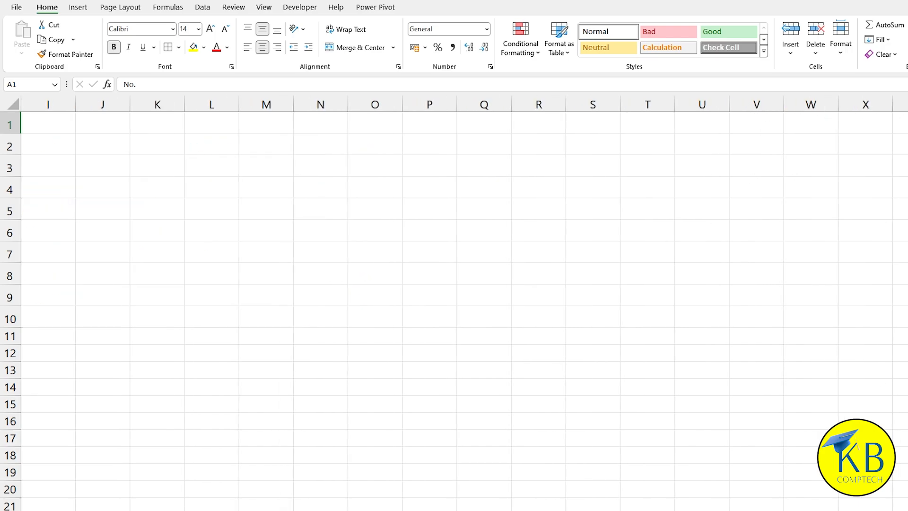
scroll(459, 303, "left", 5)
scroll(458, 303, "down", 3)
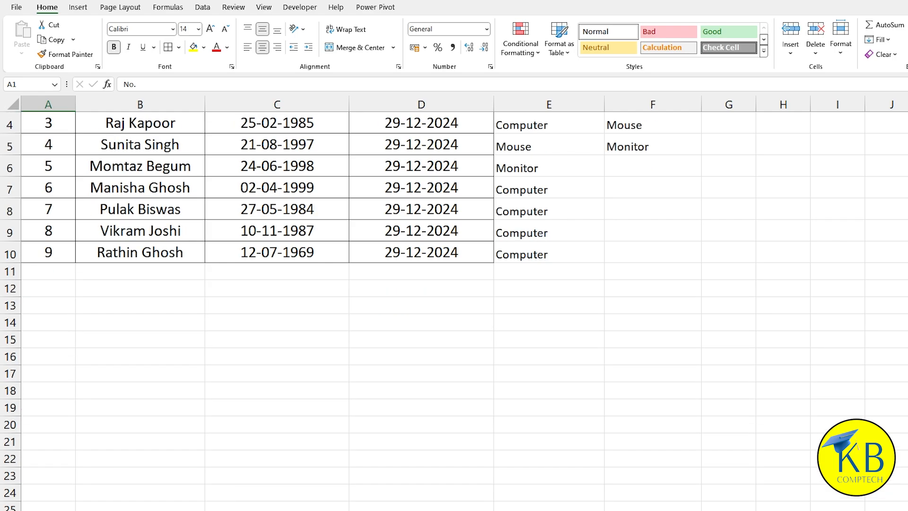
scroll(434, 438, "up", 3)
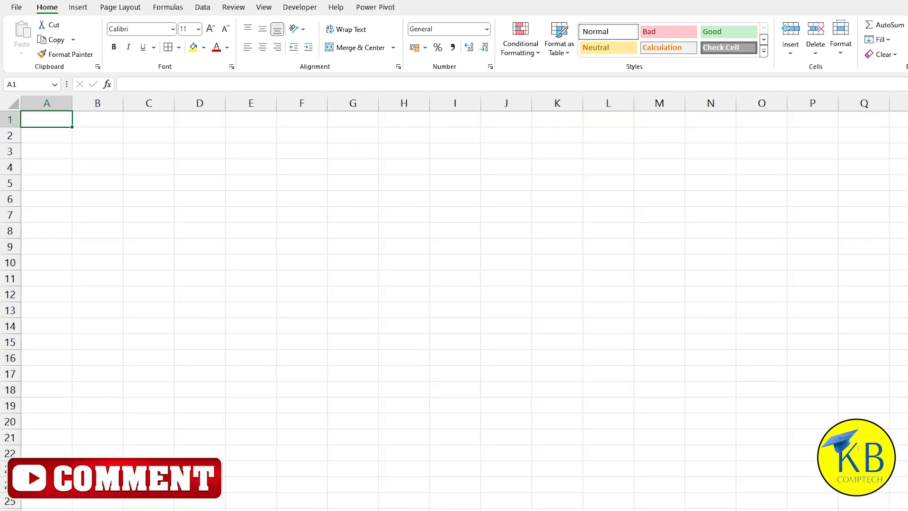
Select column A and the whole blank worksheet to check the row and column count, and return to cell A1
scroll(748, 322, "up", 1, "ctrl")
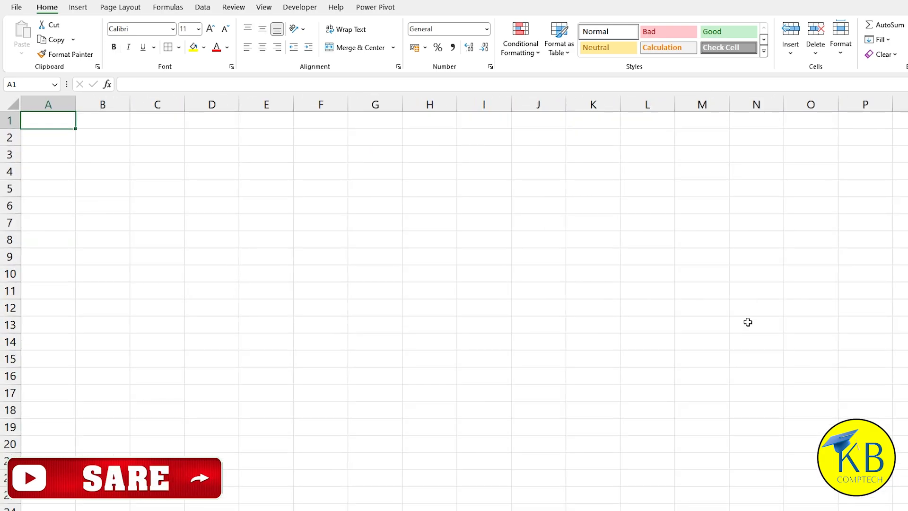
key("ctrl+space")
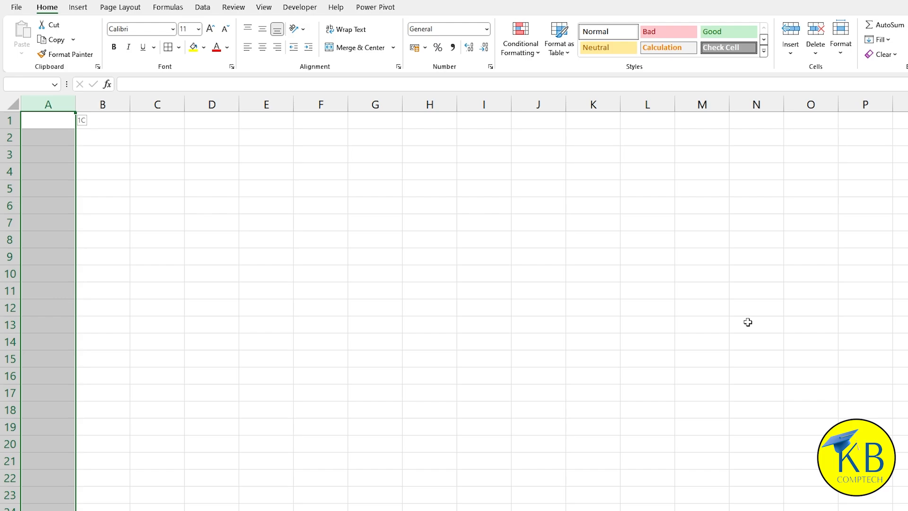
key("ctrl+a")
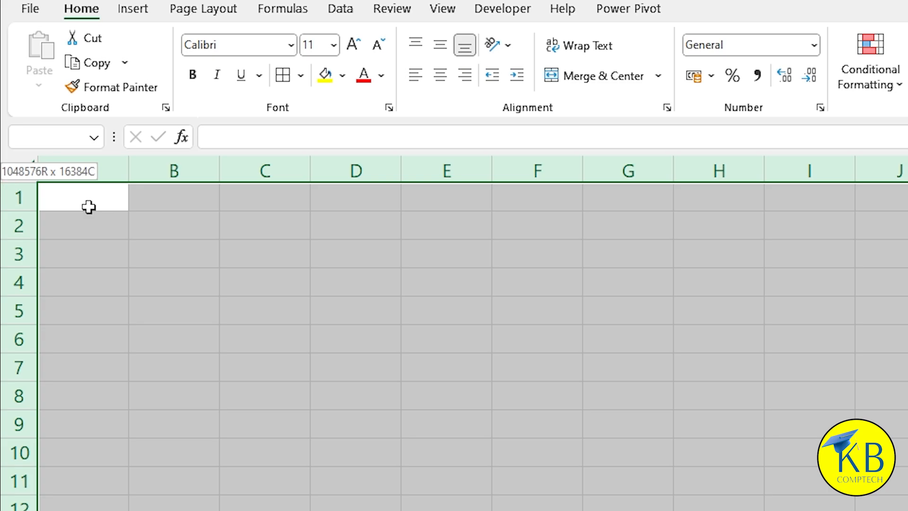
left_click(87, 207)
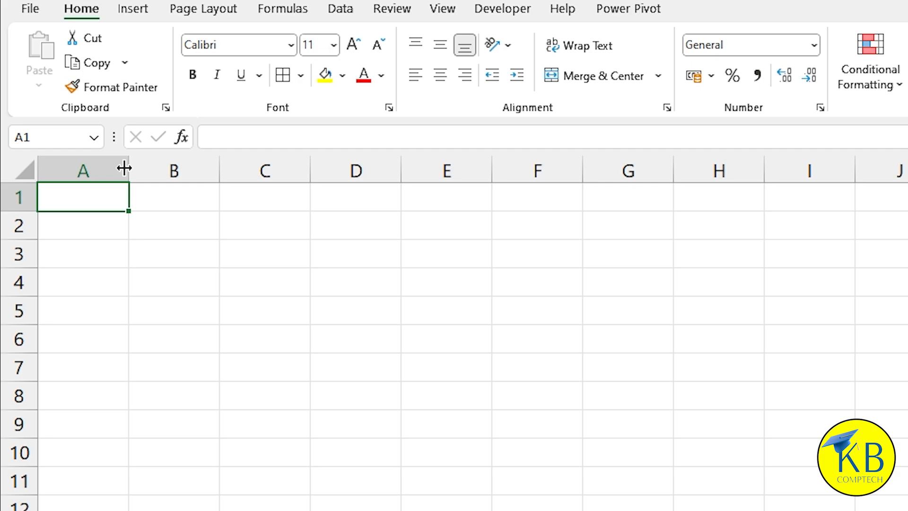
Try widening column A as far as it goes, and stretch the height of row 1 to about 375.75
left_click_drag(129, 164, 907, 163)
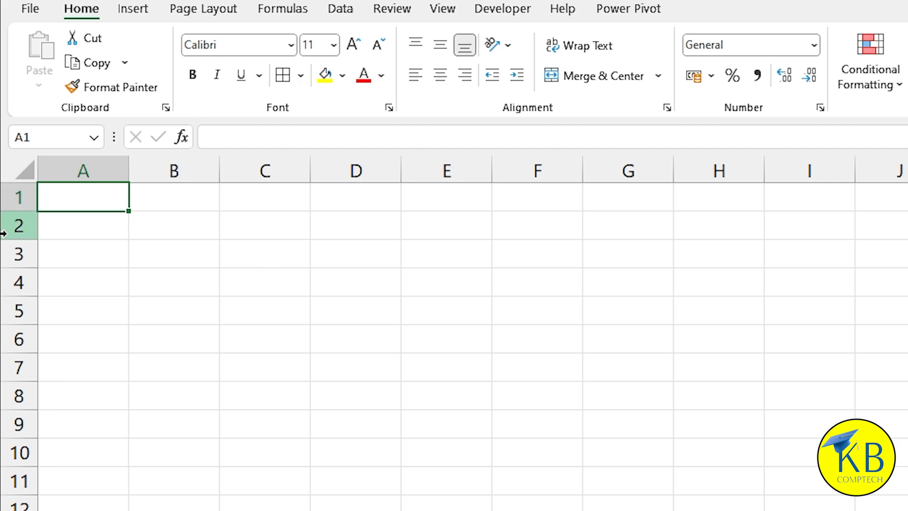
left_click_drag(24, 213, 24, 510)
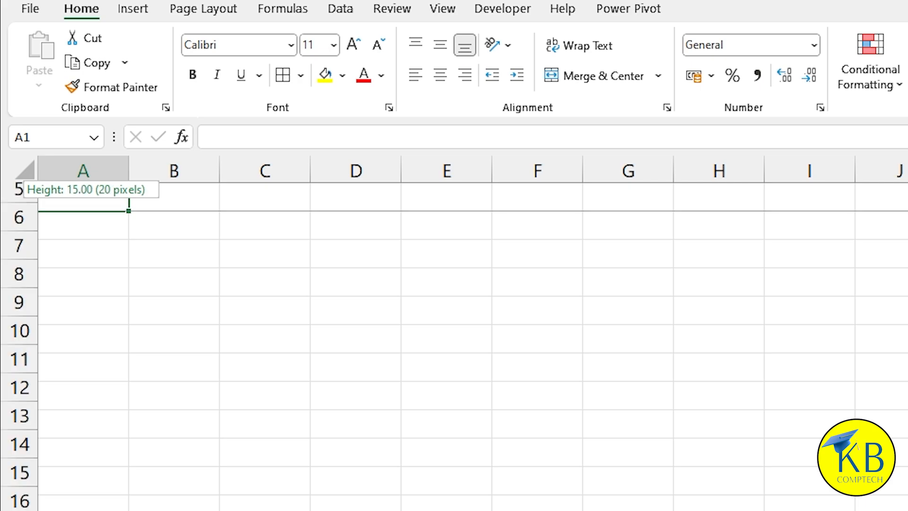
left_click_drag(24, 213, 23, 510)
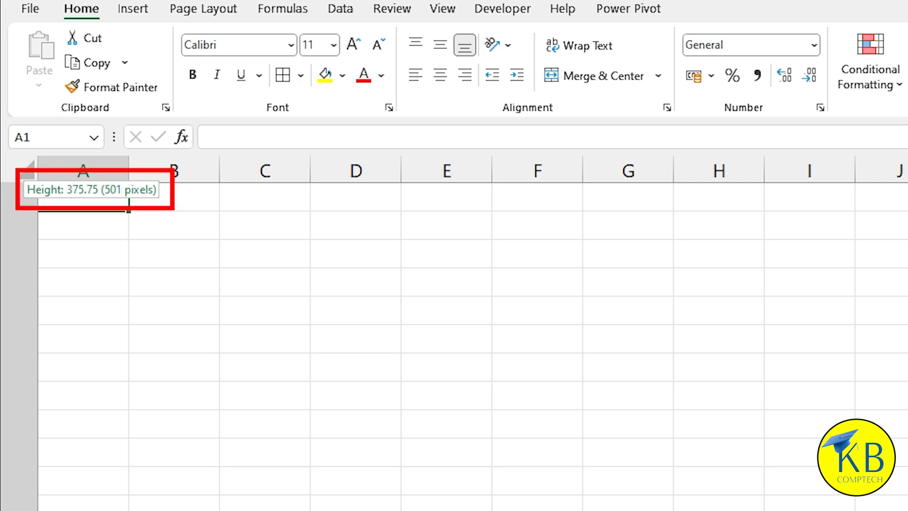